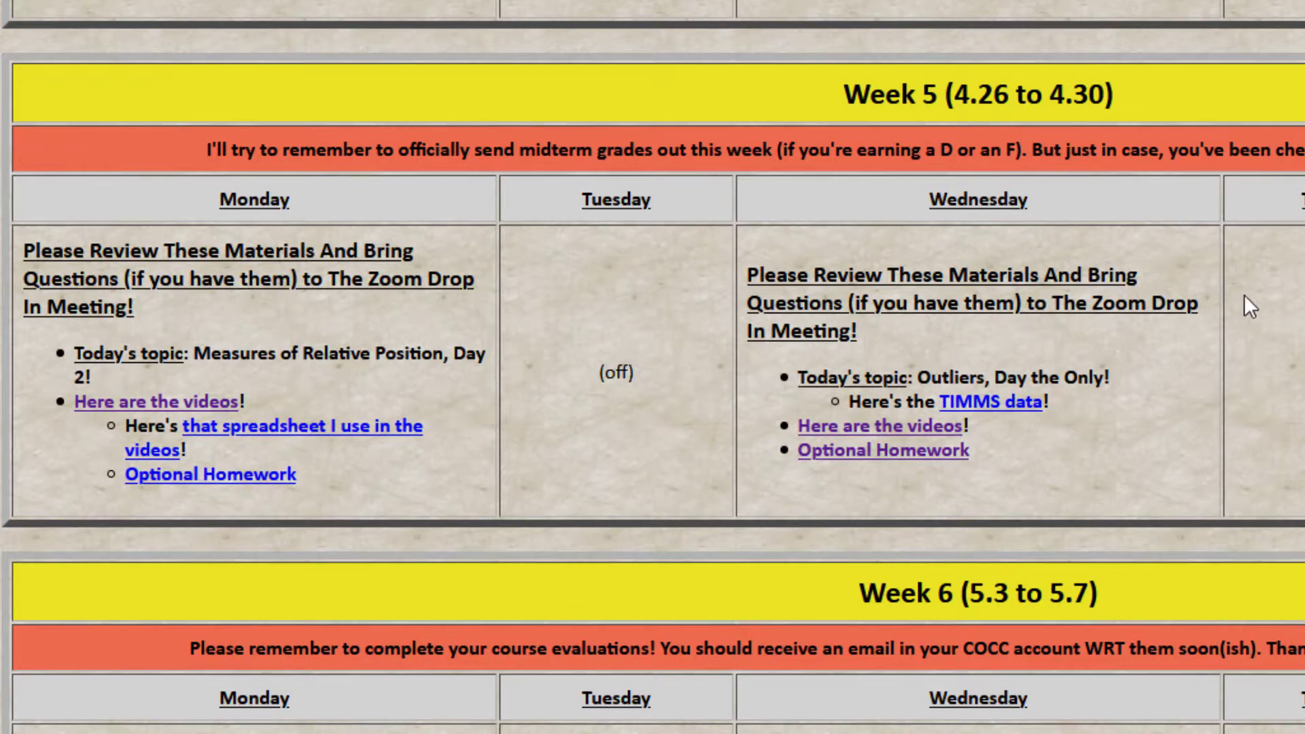
# Open the TIMMS data spreadsheet in Excel and enable editing.
pyautogui.click(964, 403)
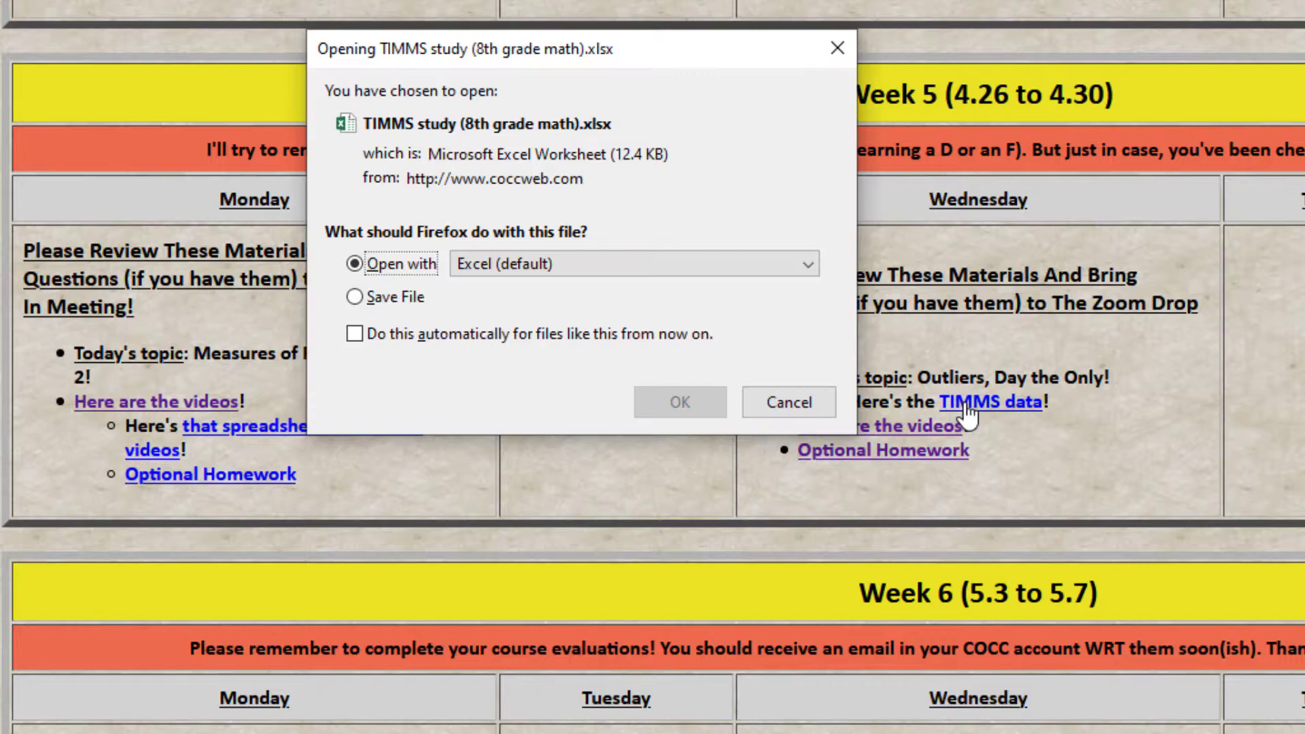
pyautogui.click(676, 418)
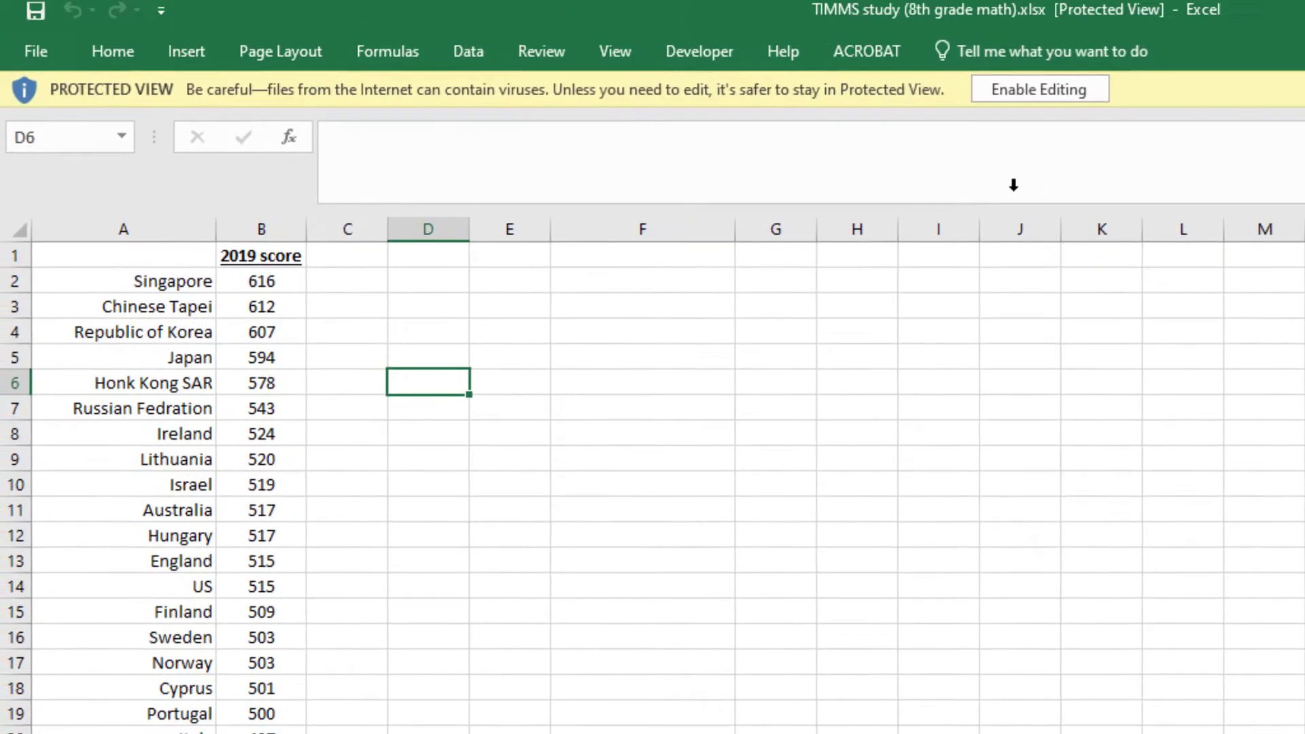
pyautogui.click(1021, 105)
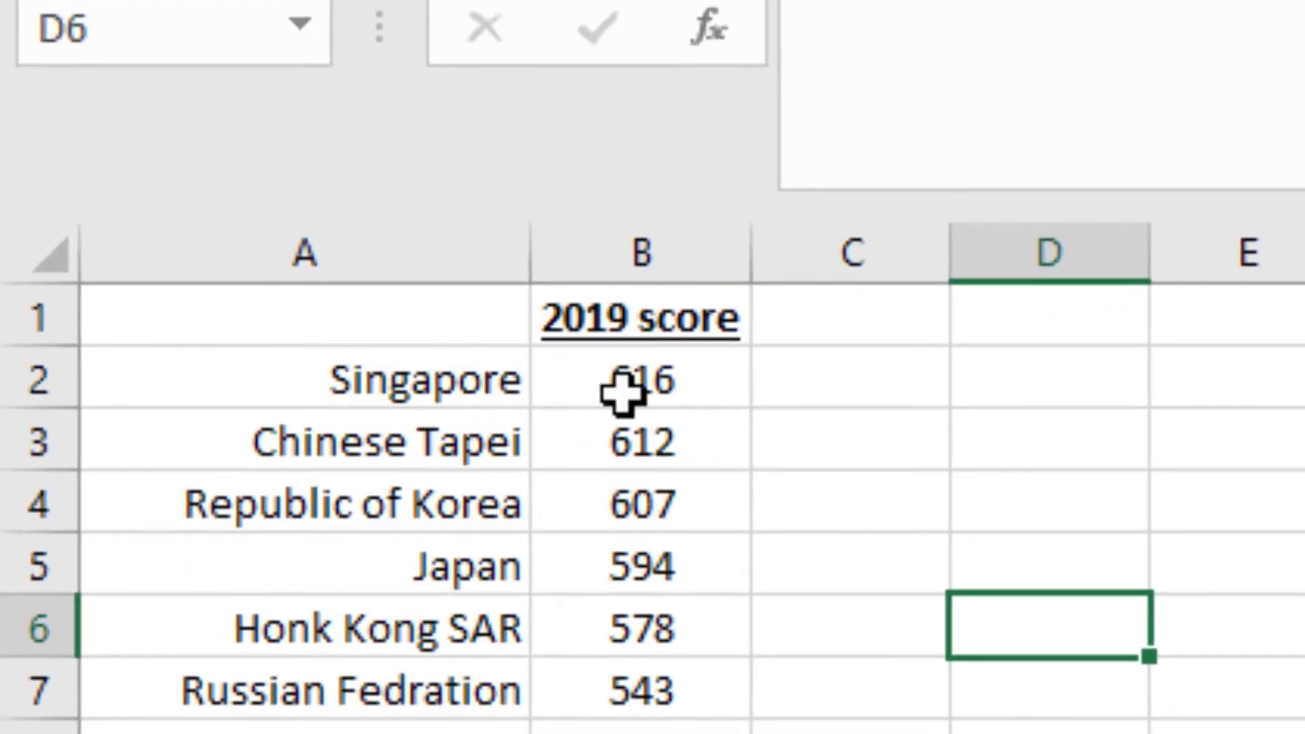
# Review the 2019 scores, from Singapore's 616 down to Morocco's 388 in B40.
pyautogui.click(555, 392)
pyautogui.moveTo(394, 391); pyautogui.dragTo(710, 394)
pyautogui.click(707, 390)
pyautogui.scroll(-9, 428, 686)
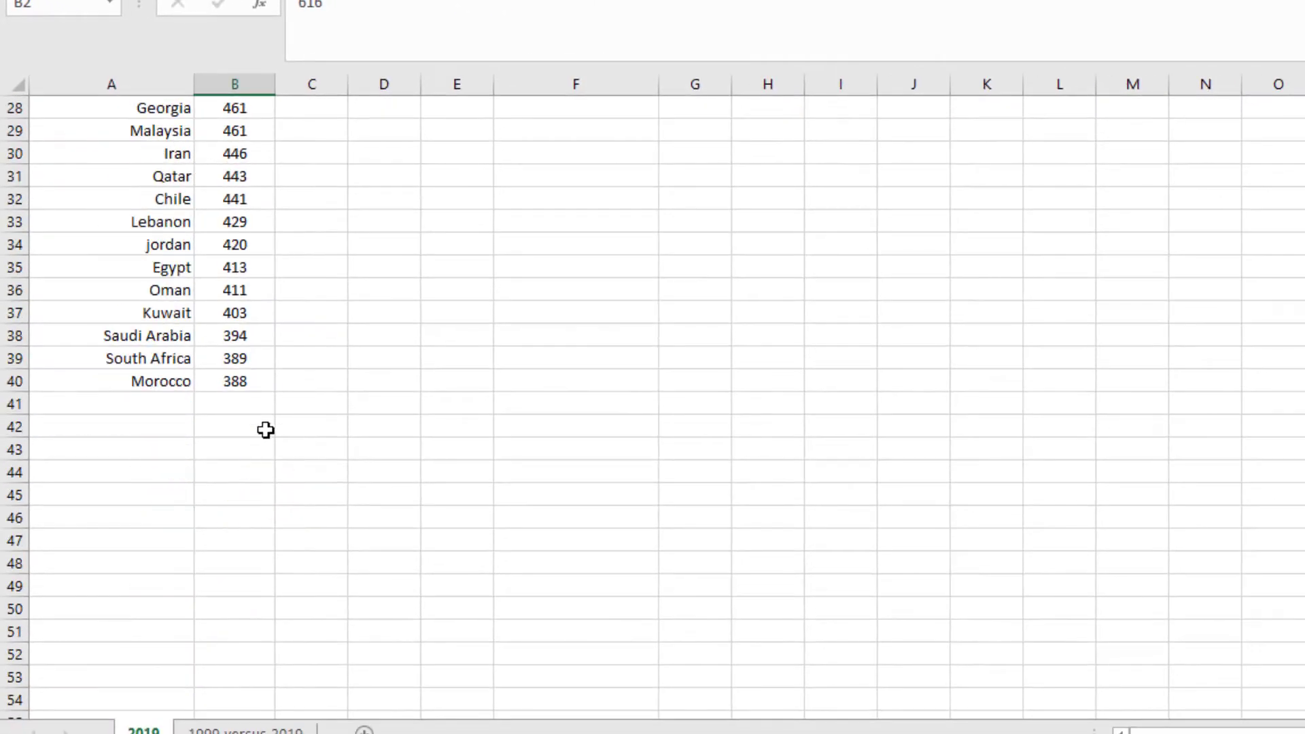
pyautogui.click(165, 381)
pyautogui.click(234, 381)
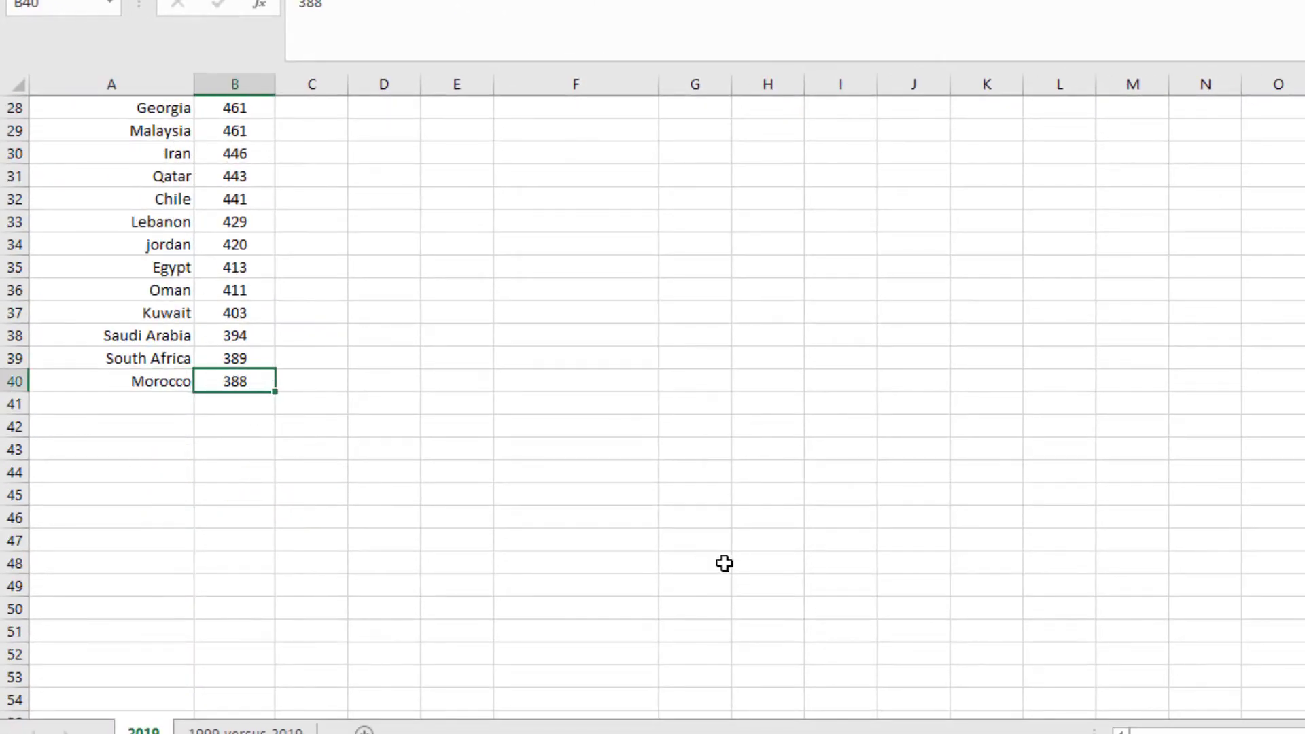
pyautogui.scroll(3, 422, 469)
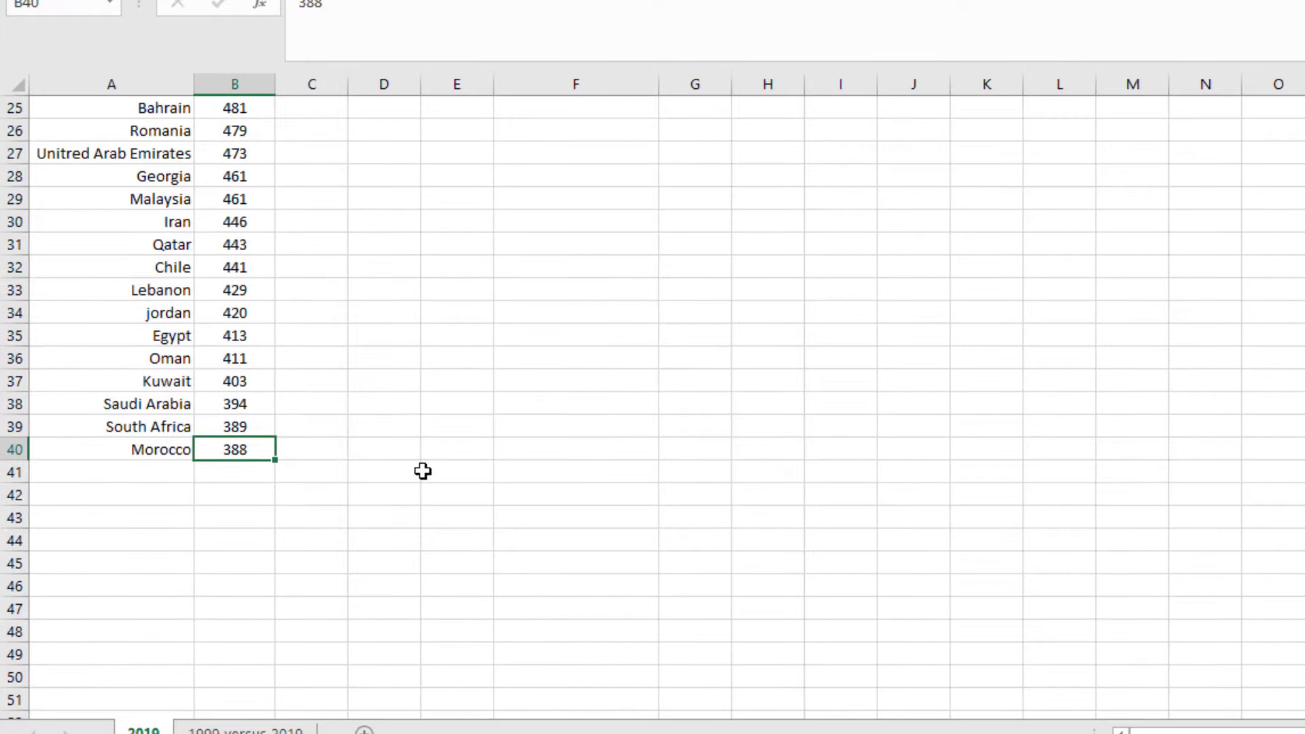
pyautogui.scroll(1, 423, 471)
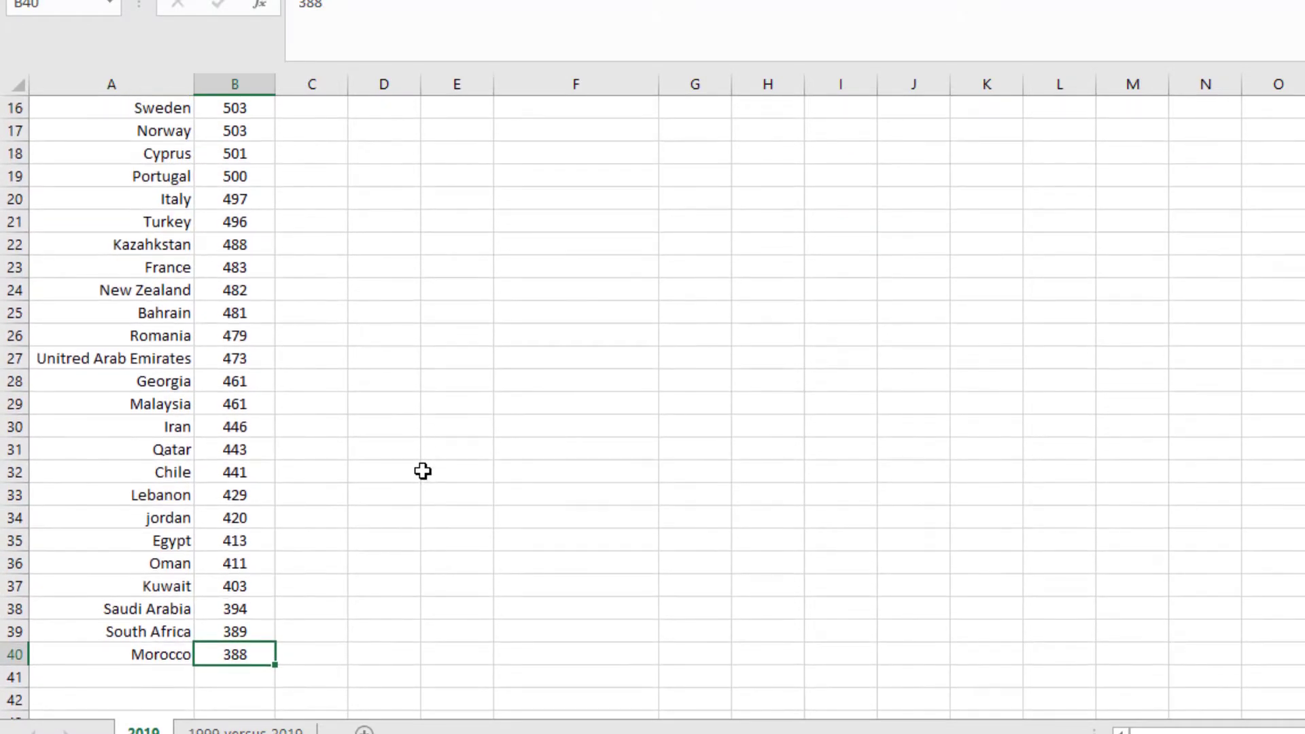
pyautogui.scroll(3, 422, 470)
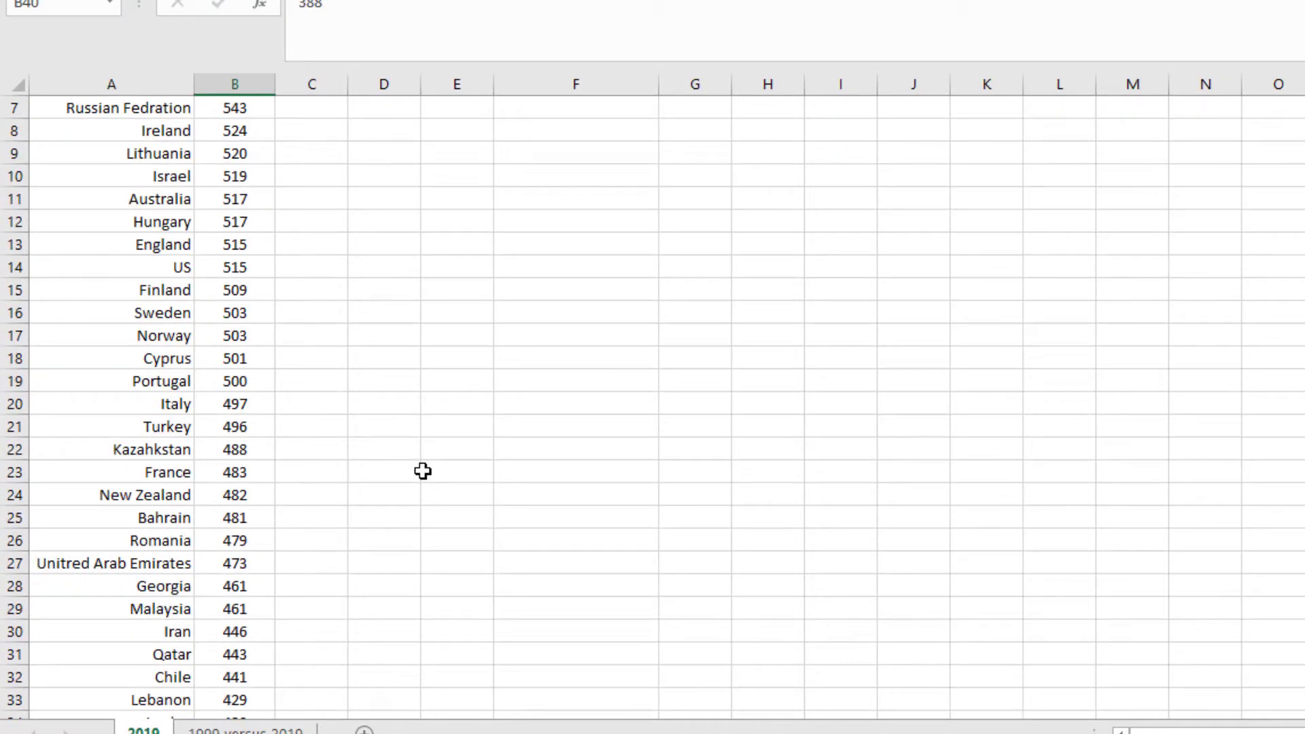
pyautogui.click(260, 269)
pyautogui.scroll(2, 401, 457)
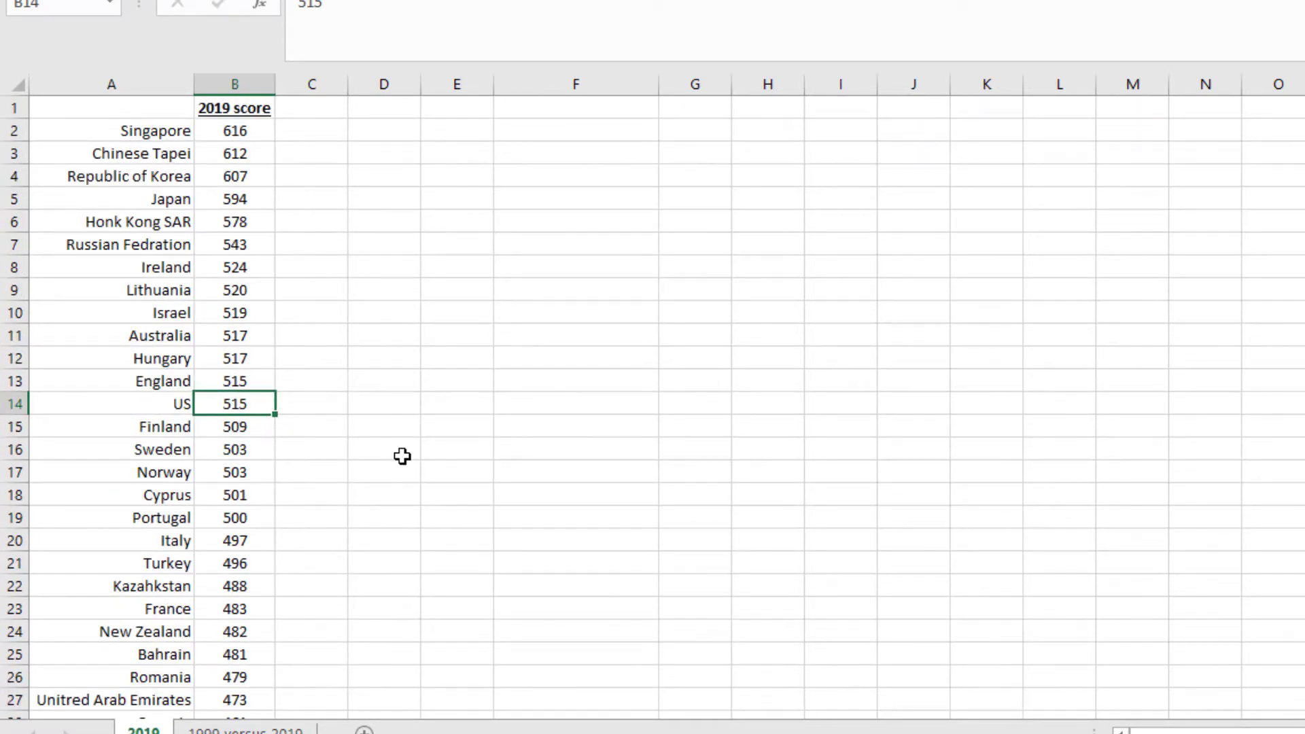
pyautogui.scroll(-6, 401, 456)
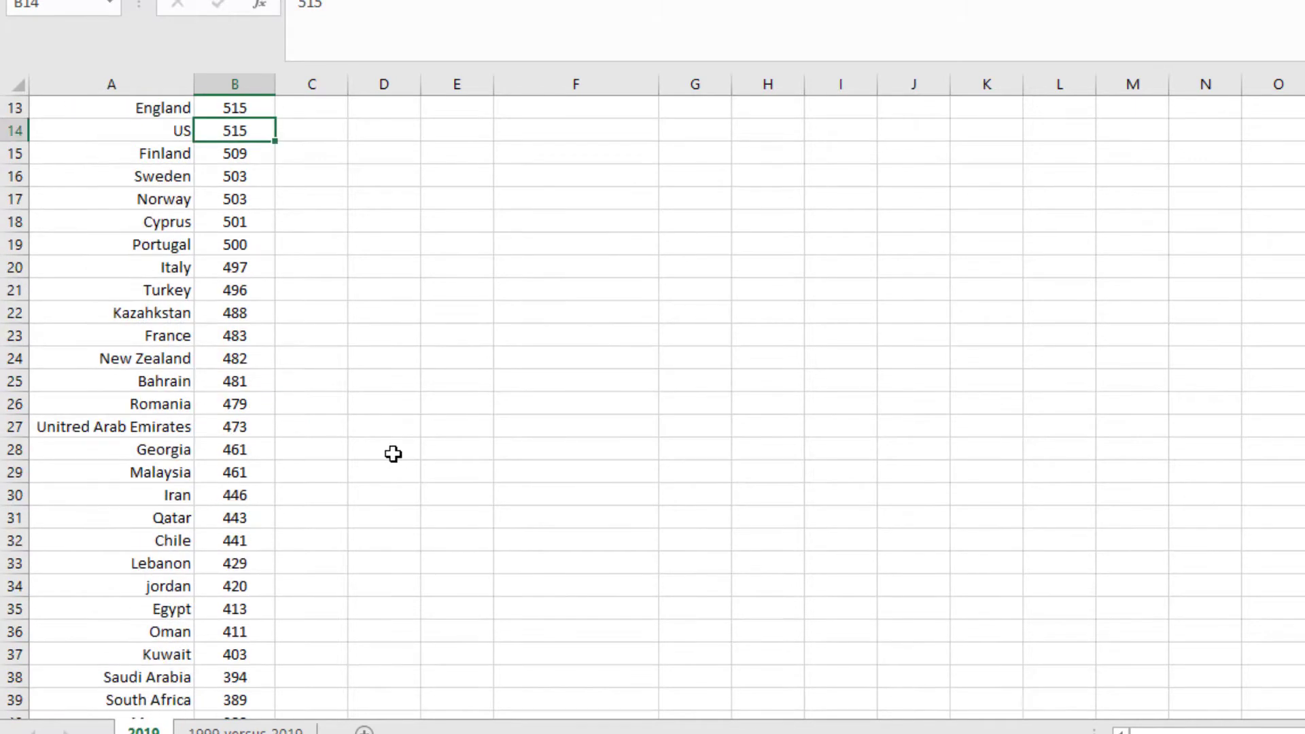
pyautogui.scroll(6, 392, 454)
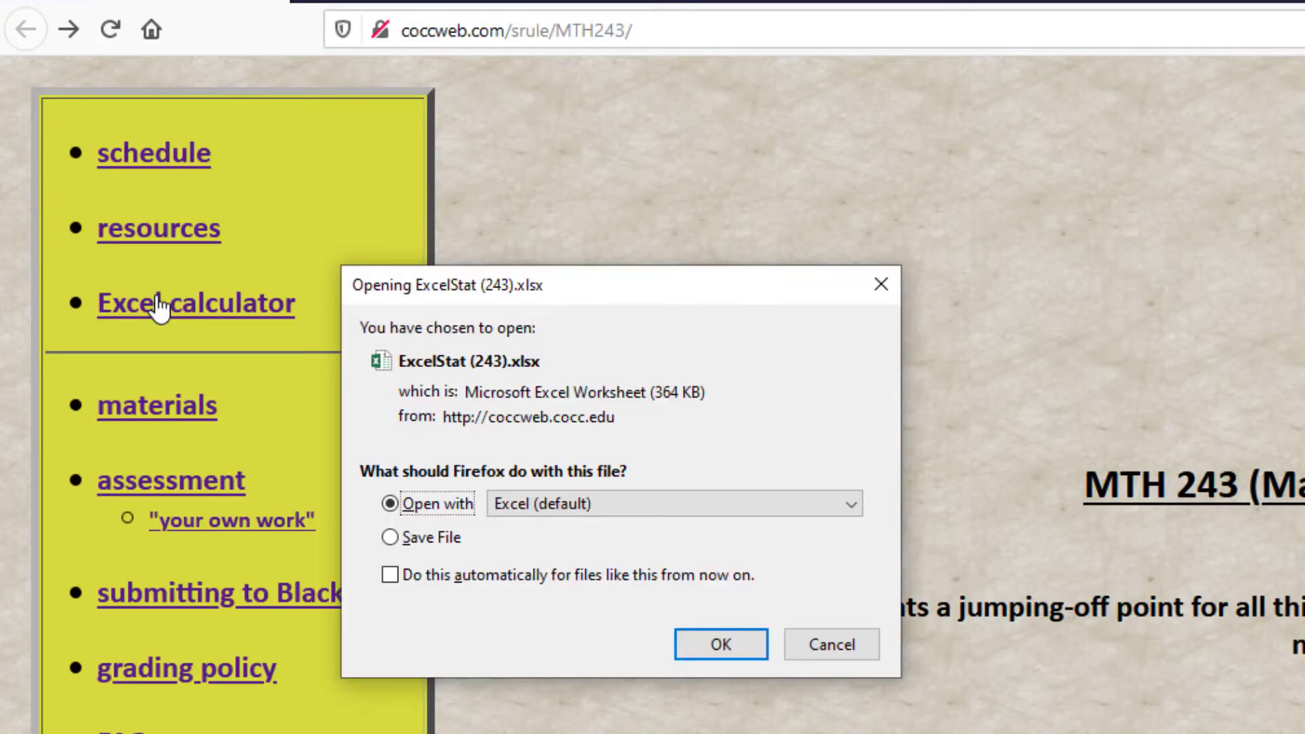
# Confirm opening ExcelStat (243).xlsx with Excel.
pyautogui.click(718, 653)
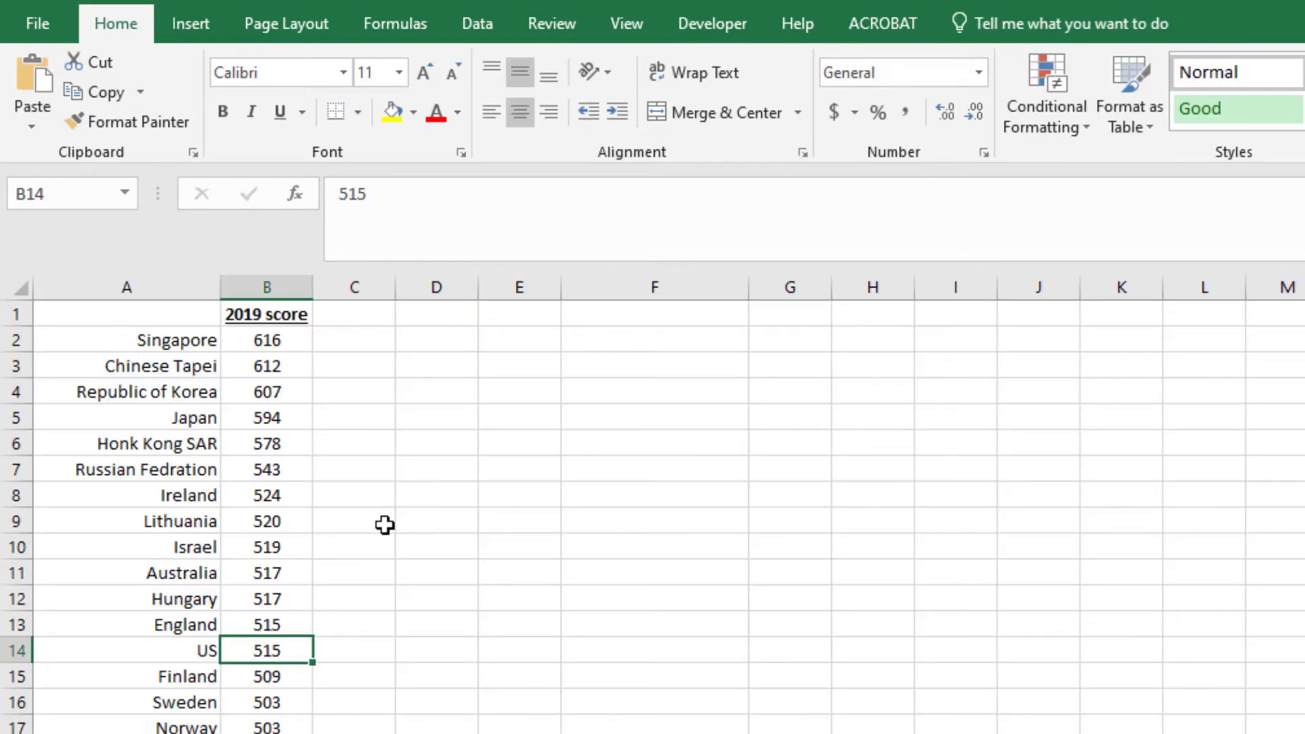
# Paste the scores B2:B22 (616 to 488) into row 3 from E3 as transposed values.
pyautogui.click(530, 457)
pyautogui.click(285, 338)
pyautogui.moveTo(285, 338); pyautogui.dragTo(335, 676)
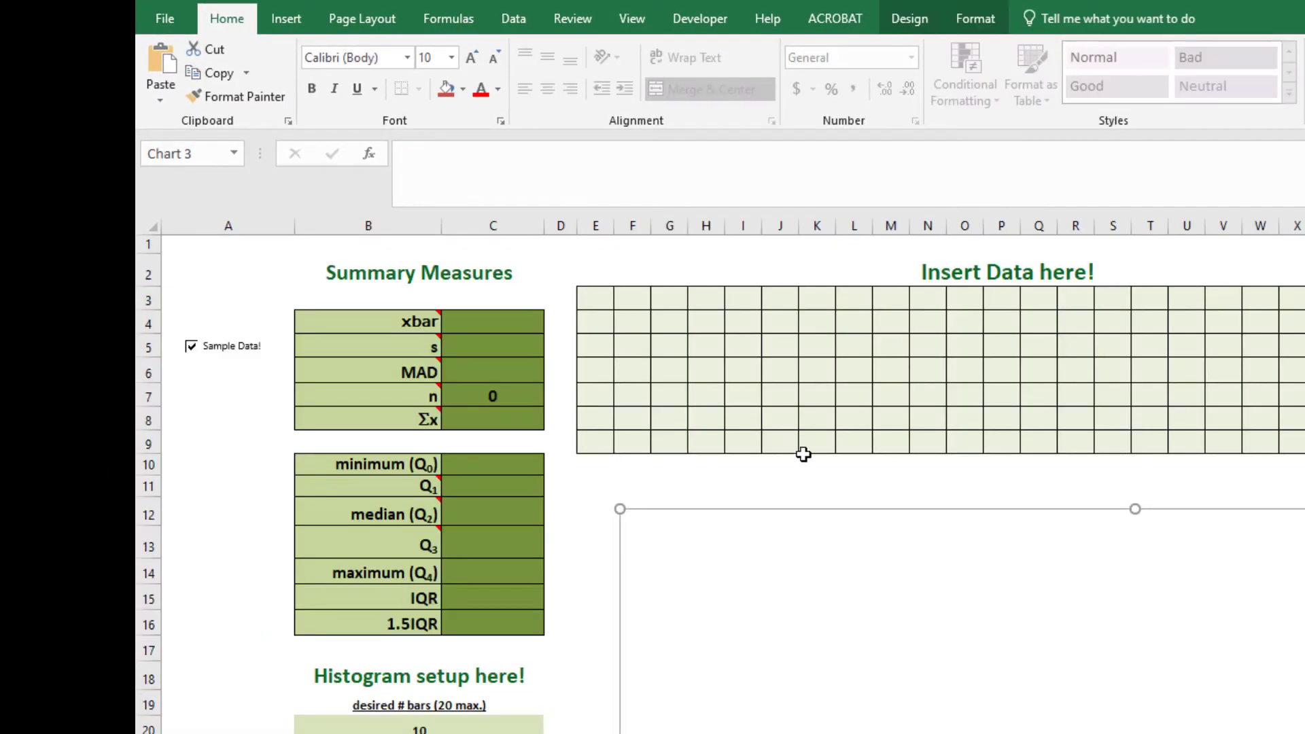
pyautogui.click(598, 298)
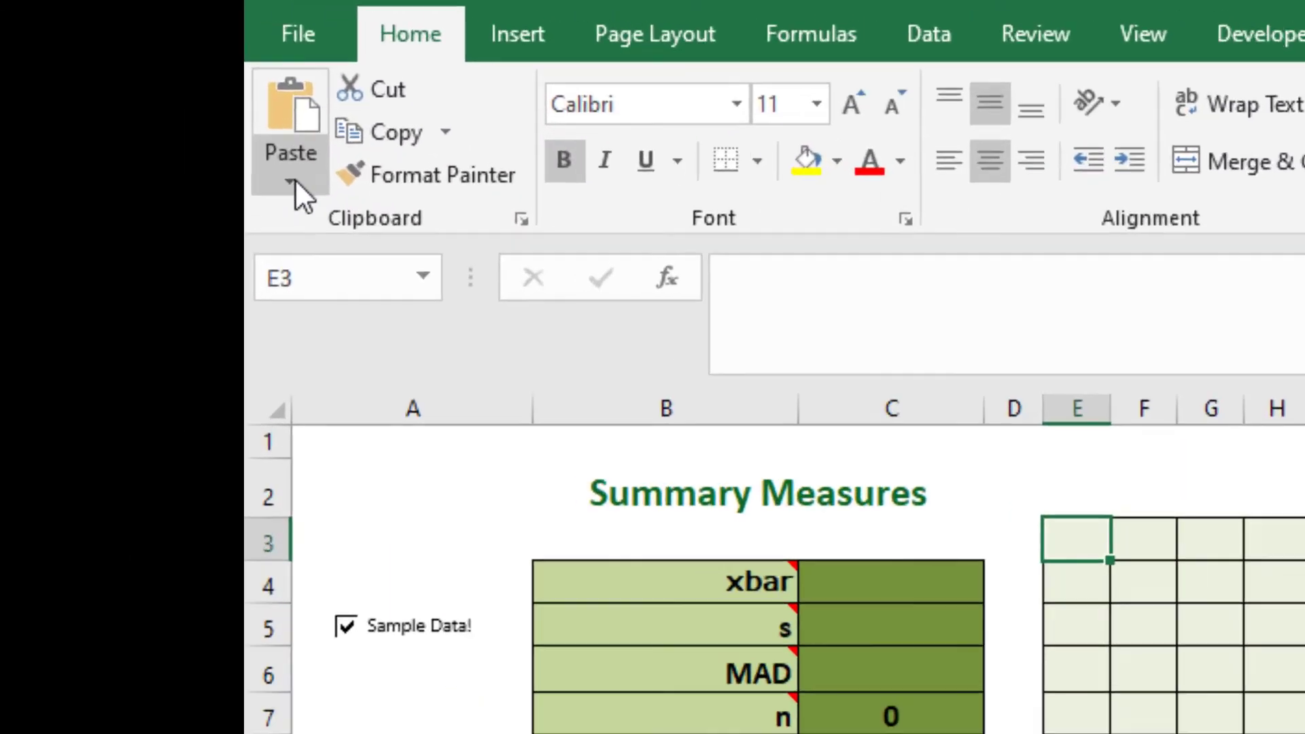
pyautogui.click(160, 99)
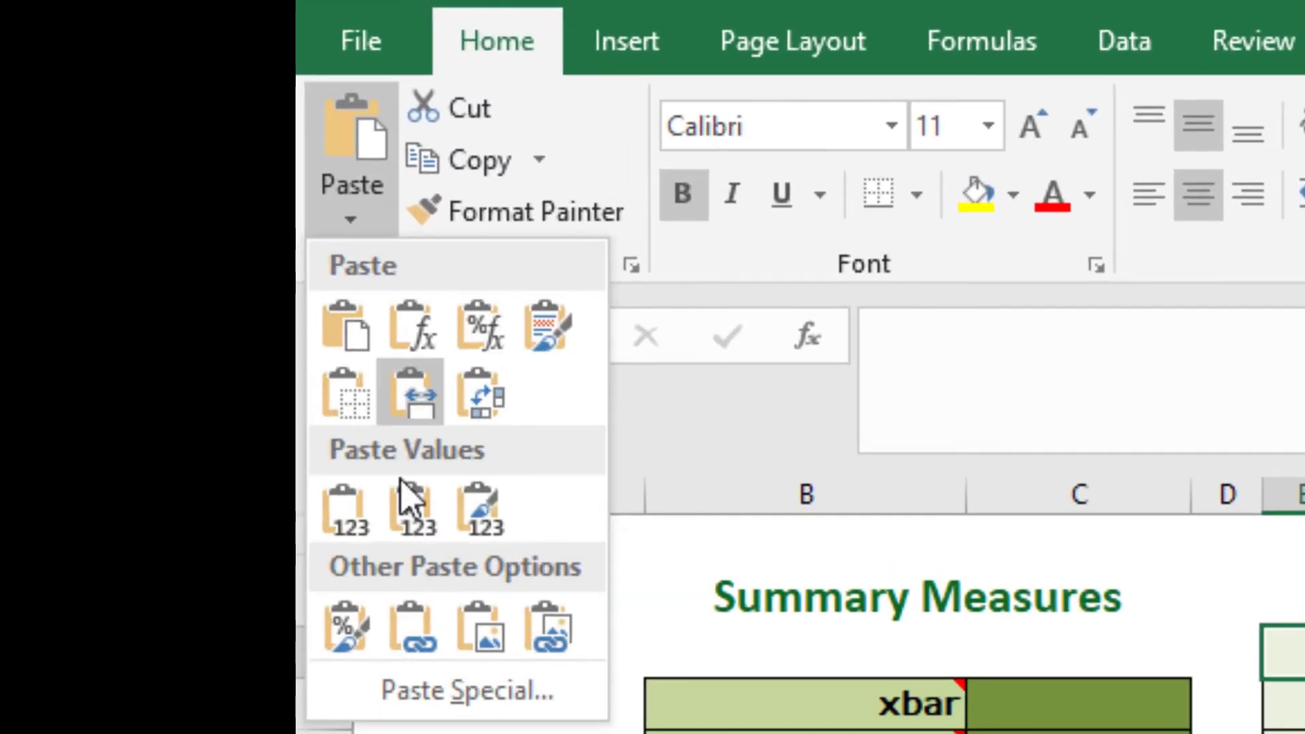
pyautogui.click(434, 690)
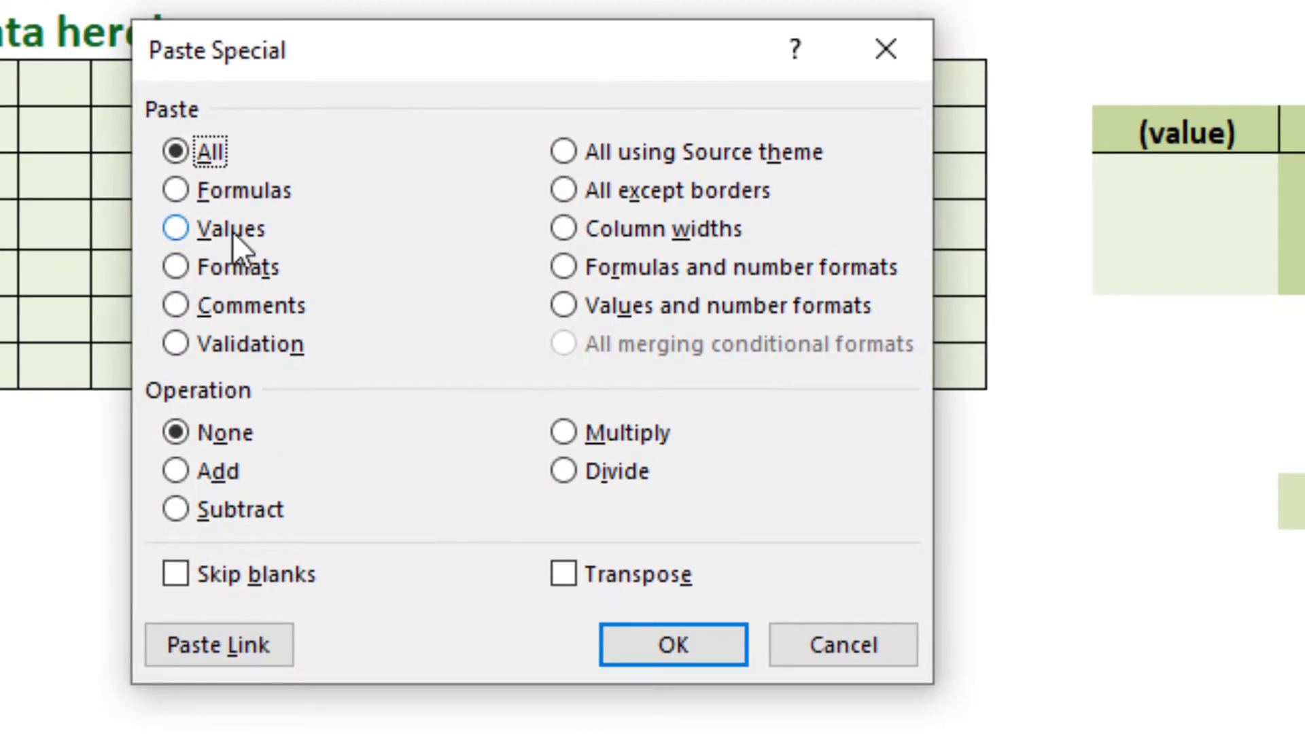
pyautogui.click(232, 231)
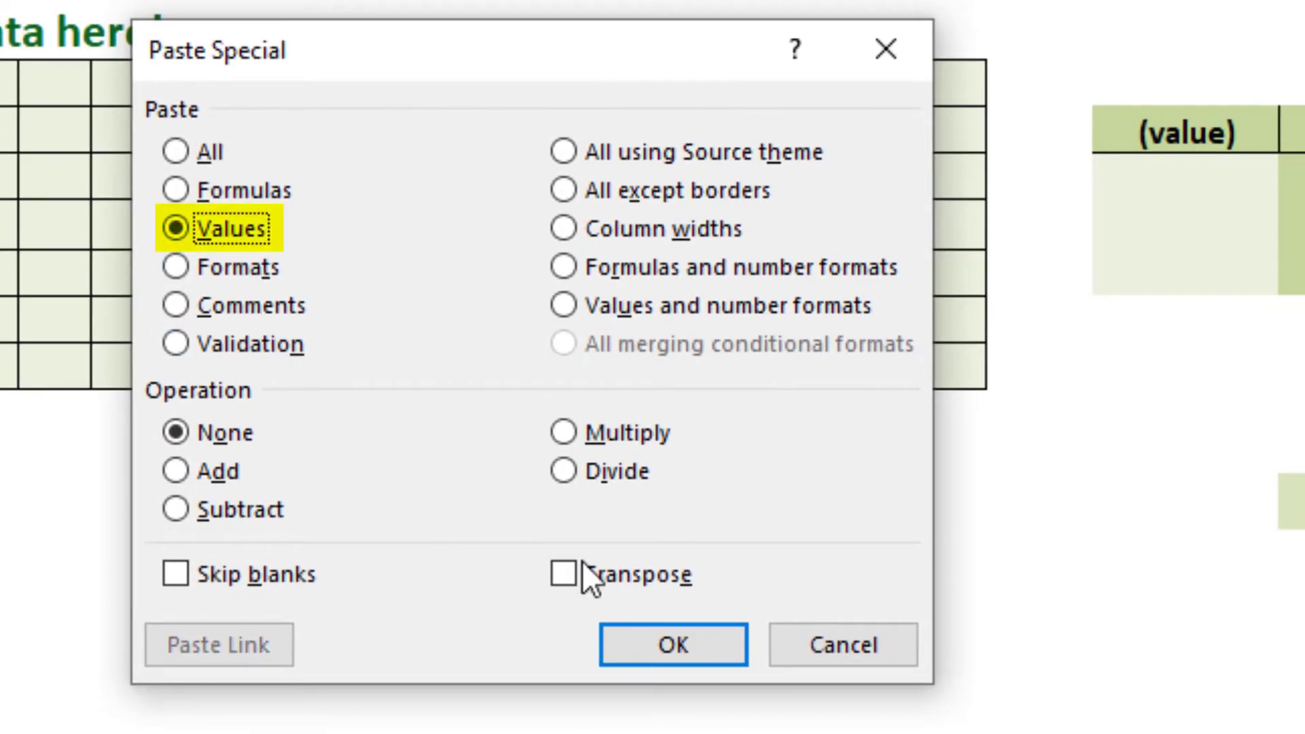
pyautogui.click(587, 578)
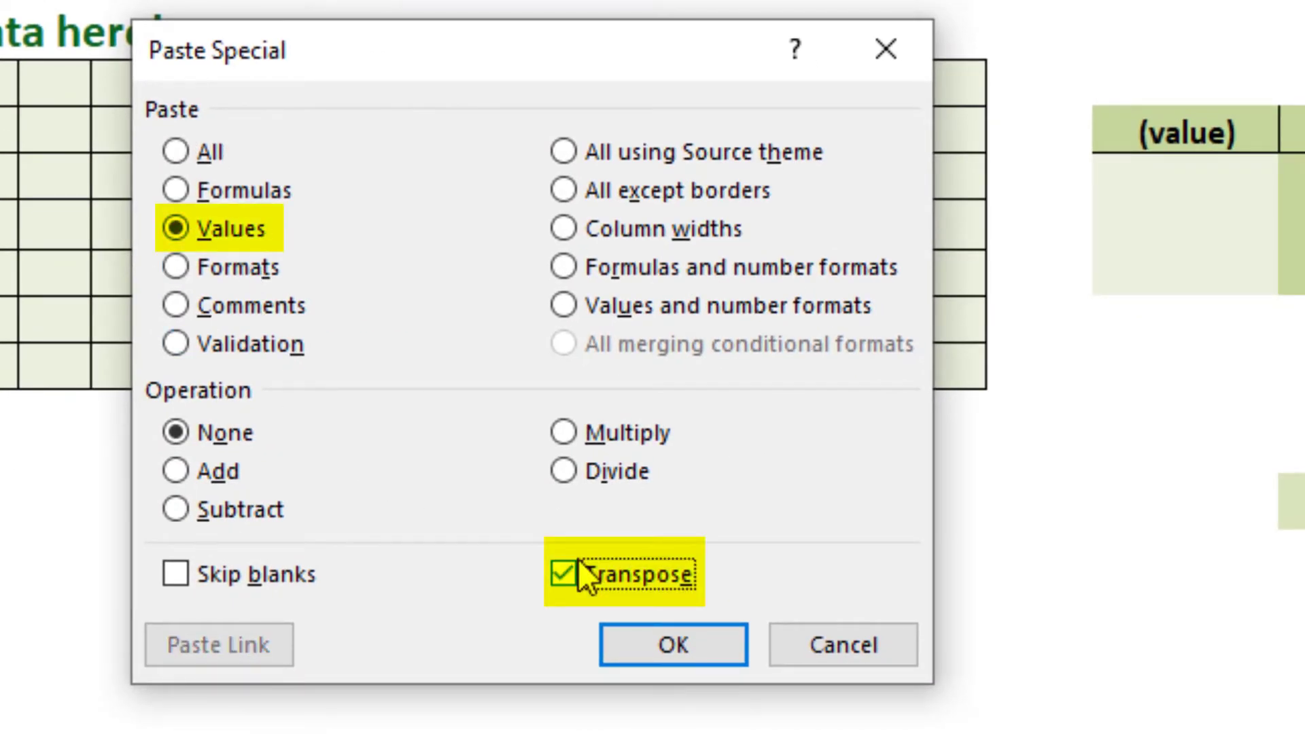
pyautogui.click(675, 653)
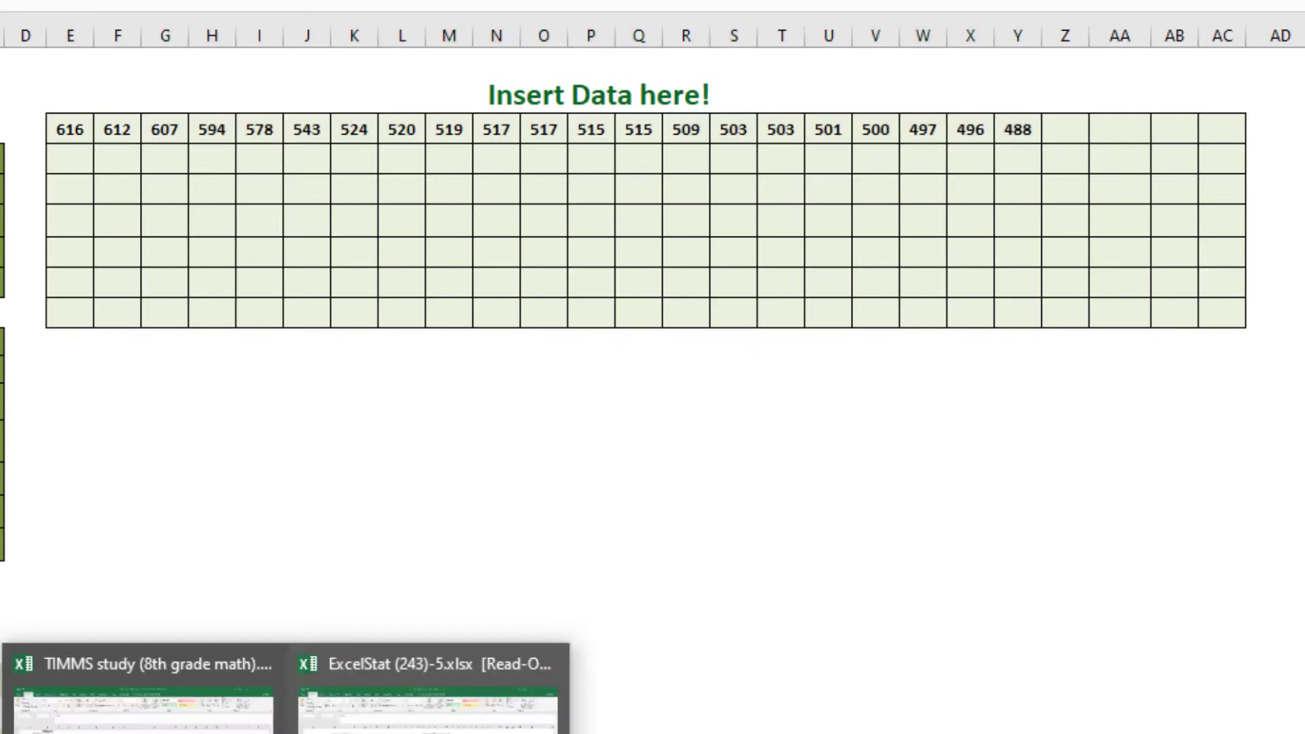
# Copy the remaining TIMSS scores, 483 down to Morocco's 388.
pyautogui.click(136, 700)
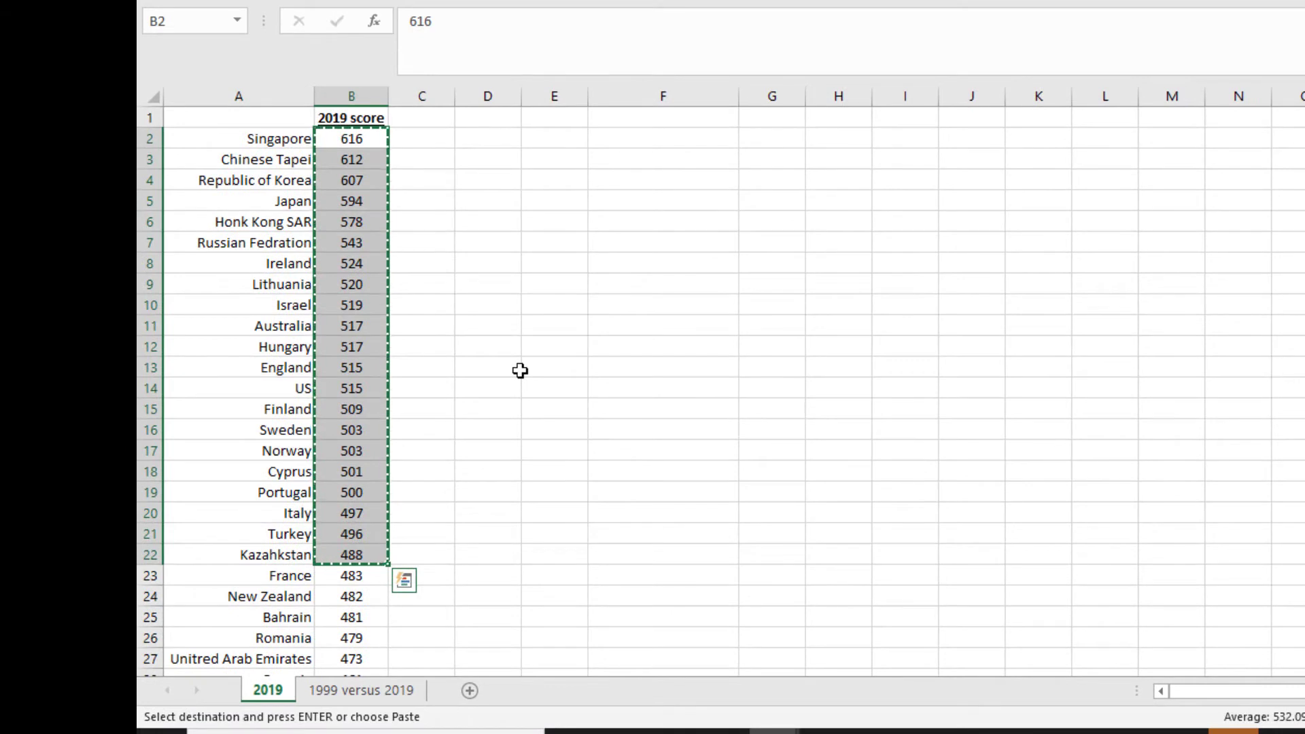
pyautogui.scroll(-5, 520, 370)
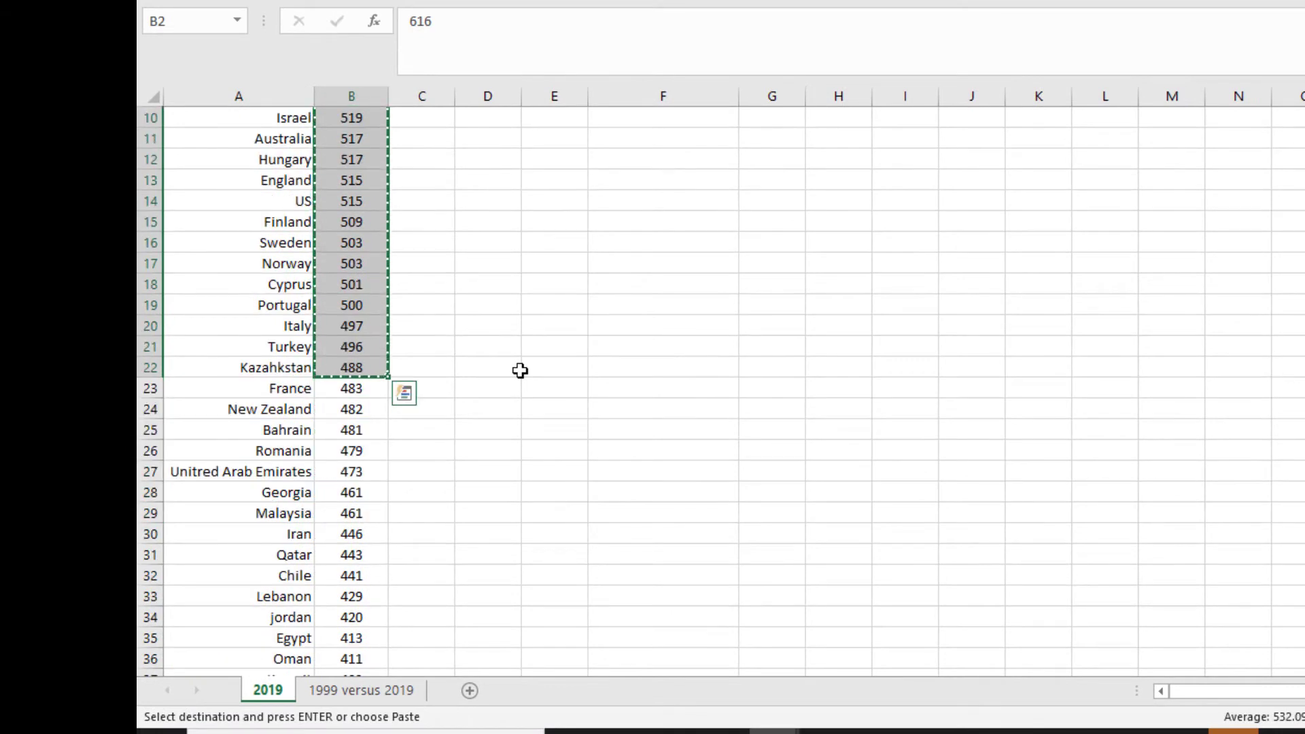
pyautogui.click(349, 264)
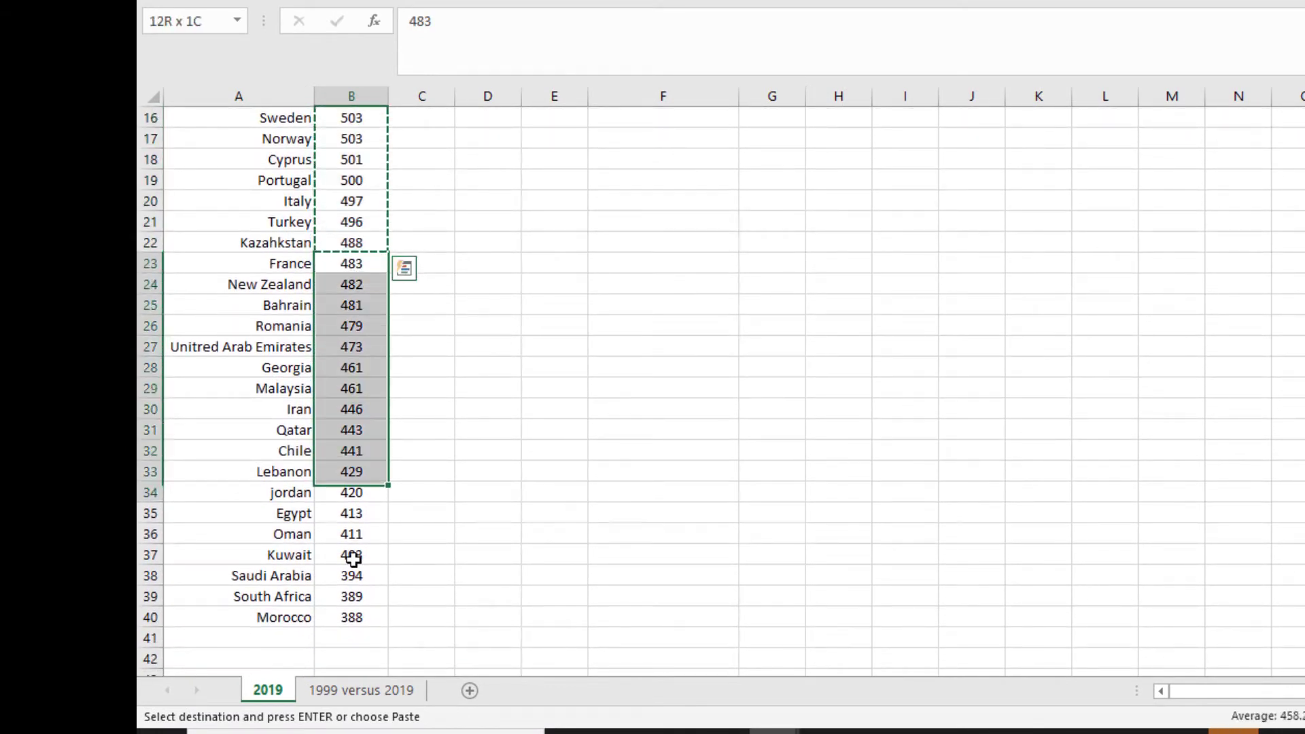
pyautogui.moveTo(353, 558); pyautogui.dragTo(351, 617)
pyautogui.hotkey('ctrl', 'c')
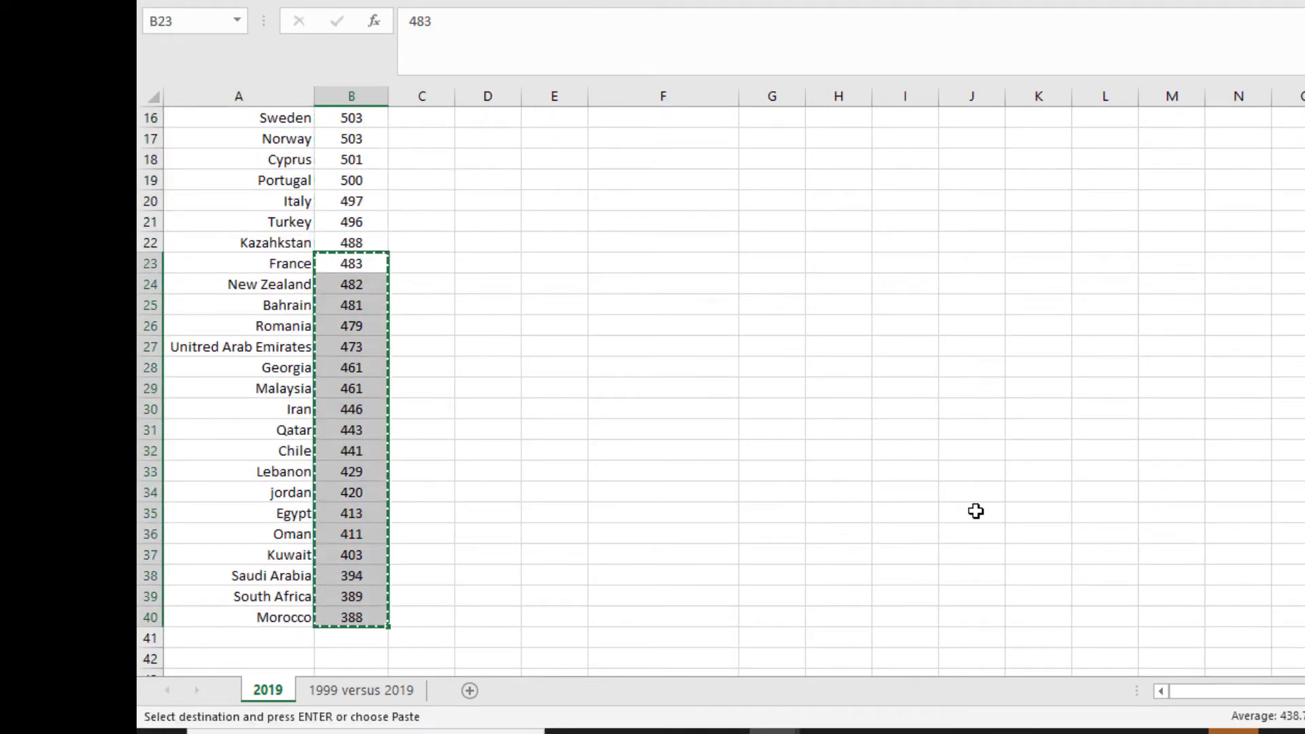
# Paste those 18 scores into the calculator's row 4 from E4 as transposed values.
pyautogui.click(775, 731)
pyautogui.click(882, 656)
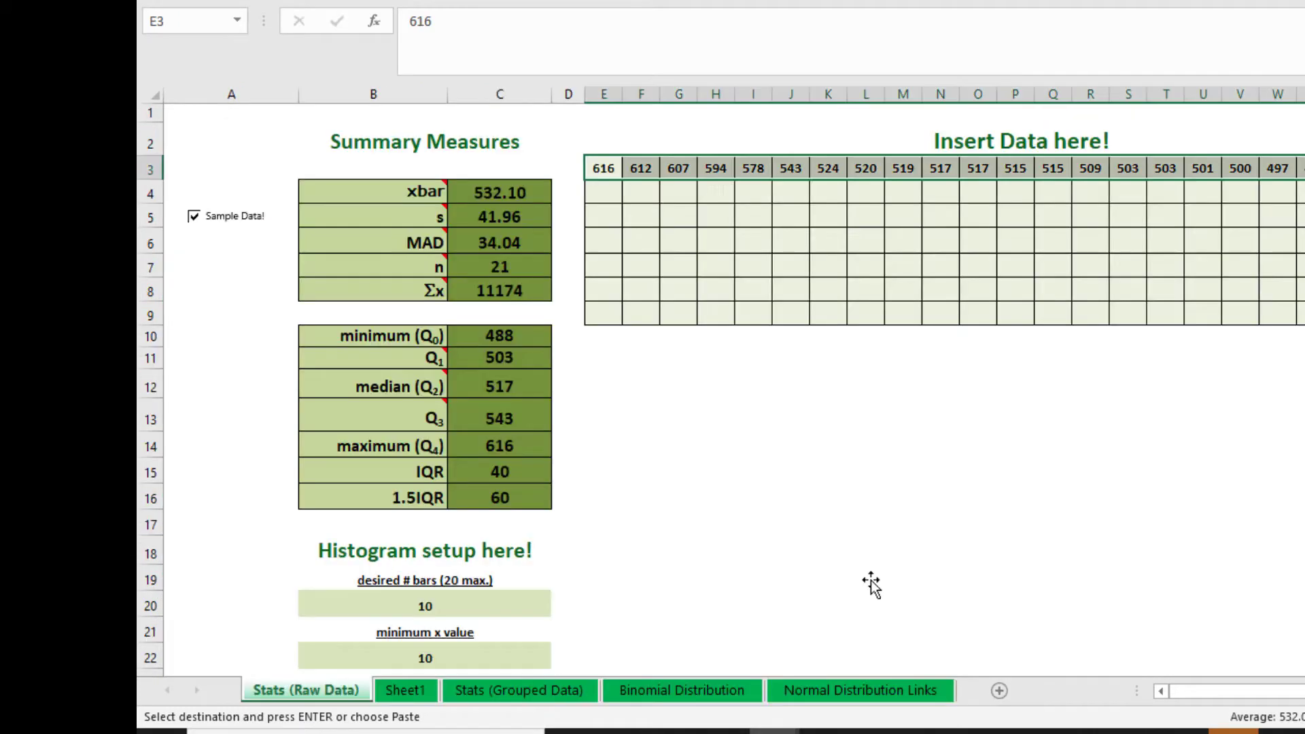
pyautogui.click(615, 198)
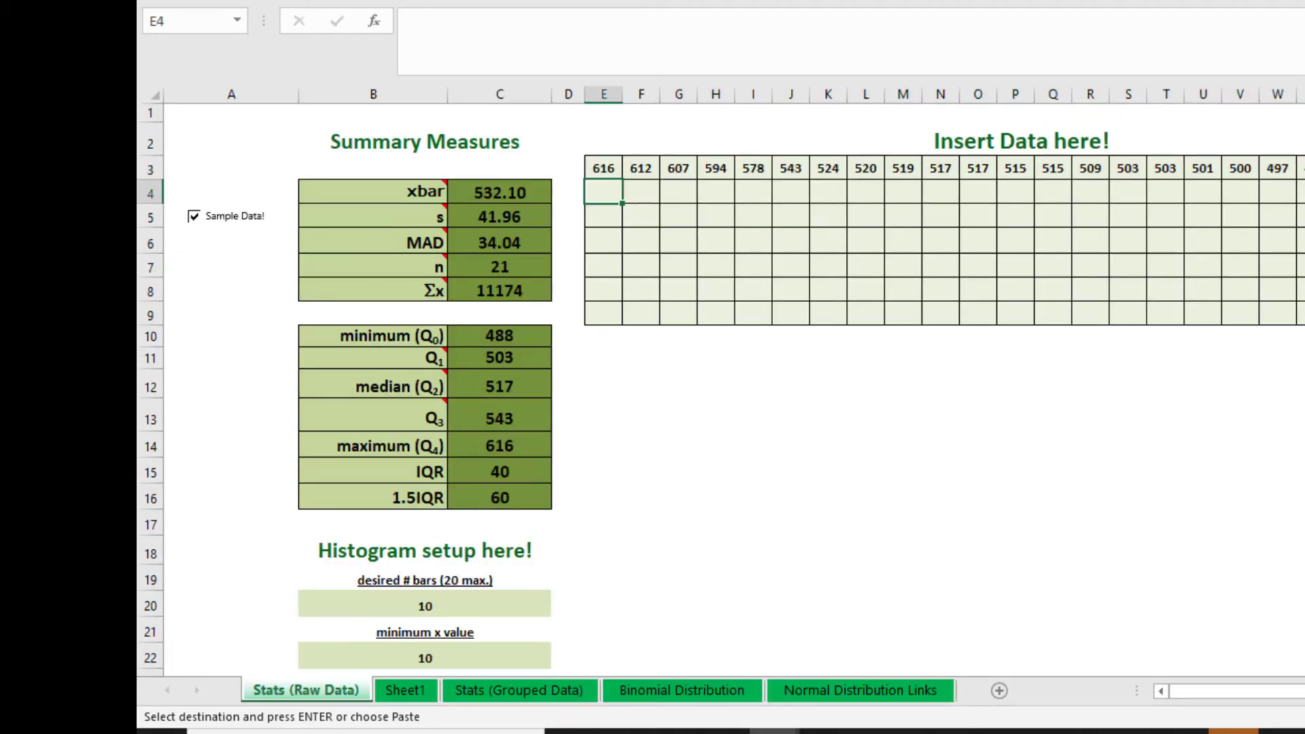
pyautogui.hotkey('alt', 'h')
pyautogui.press('v')
pyautogui.click(198, 184)
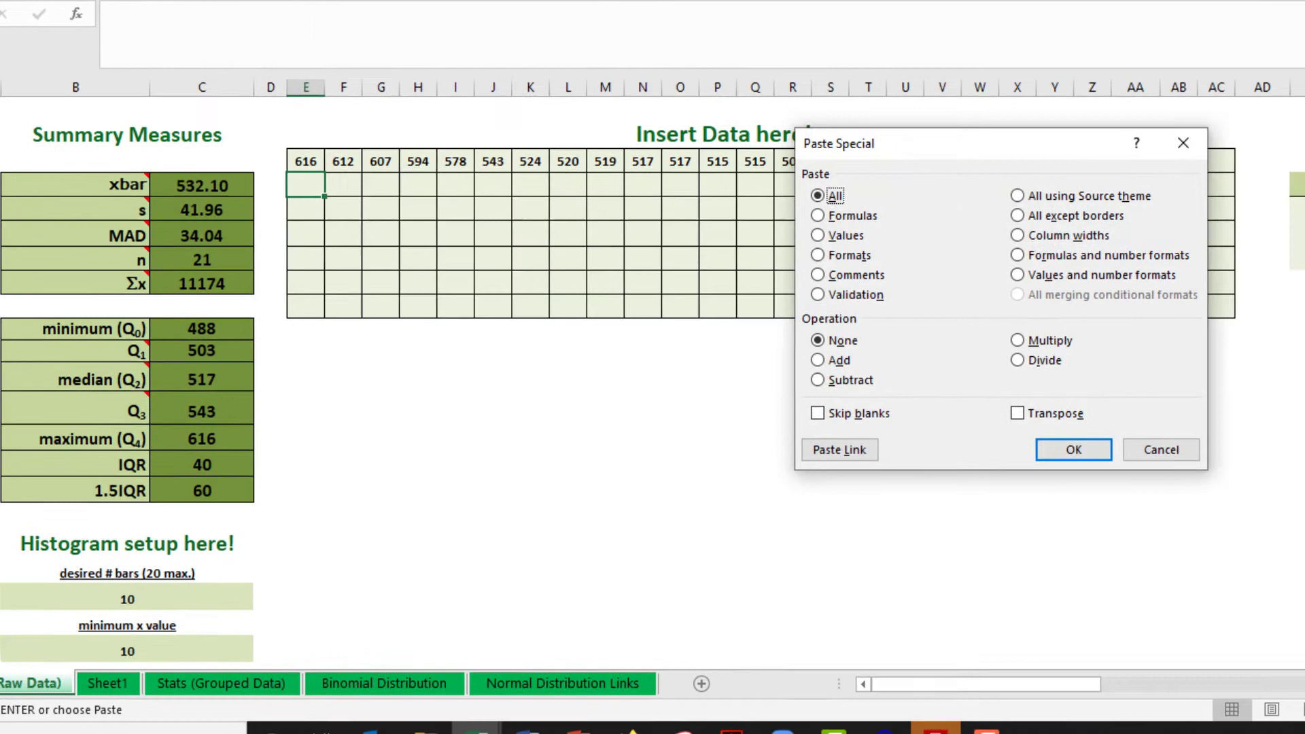
pyautogui.click(1020, 413)
pyautogui.click(824, 236)
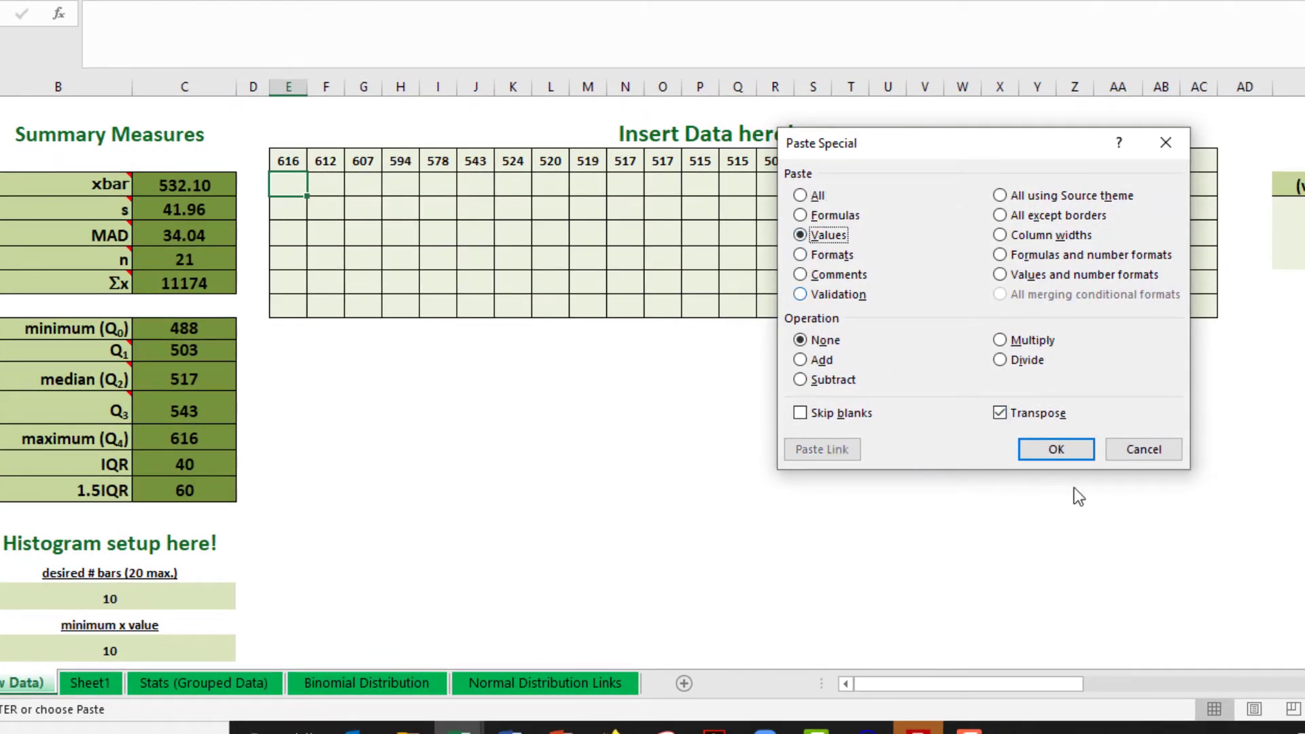
pyautogui.click(1055, 450)
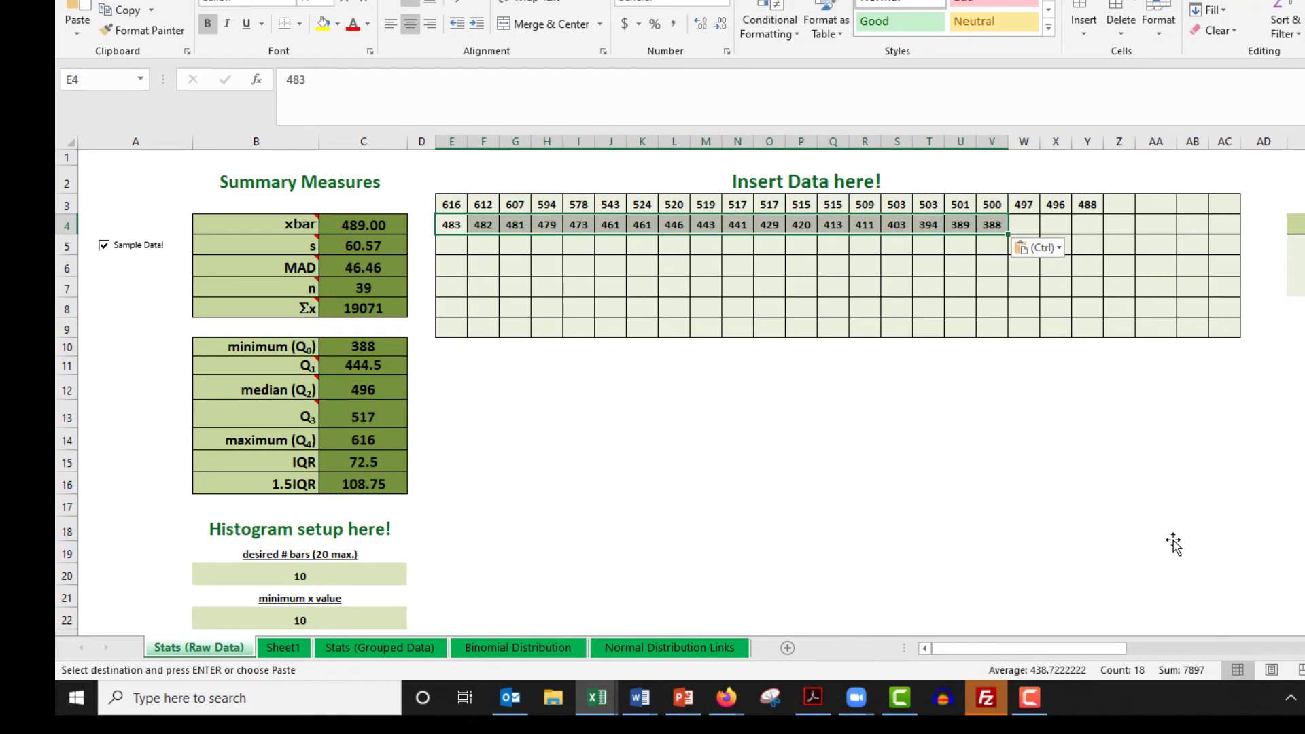
pyautogui.scroll(-3, 1170, 545)
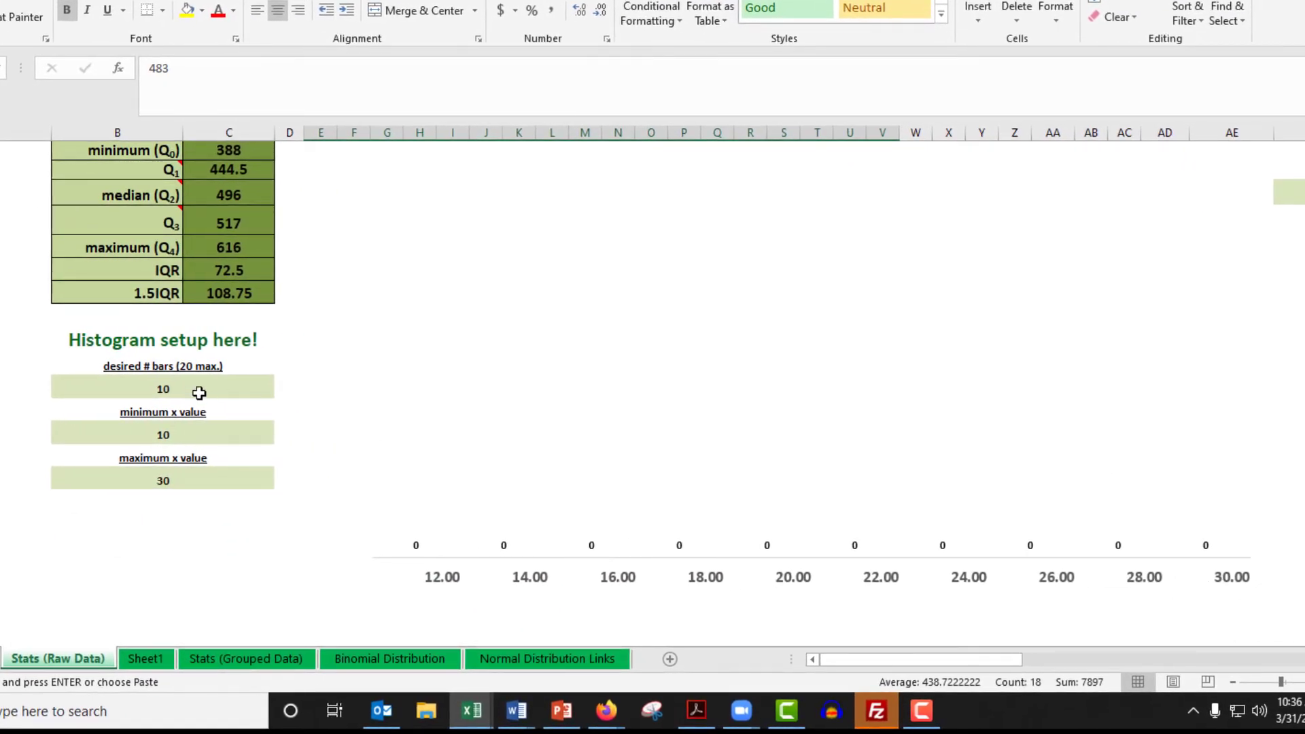
# Set the histogram's minimum x value to 350 and maximum x value to 650.
pyautogui.scroll(1, 199, 393)
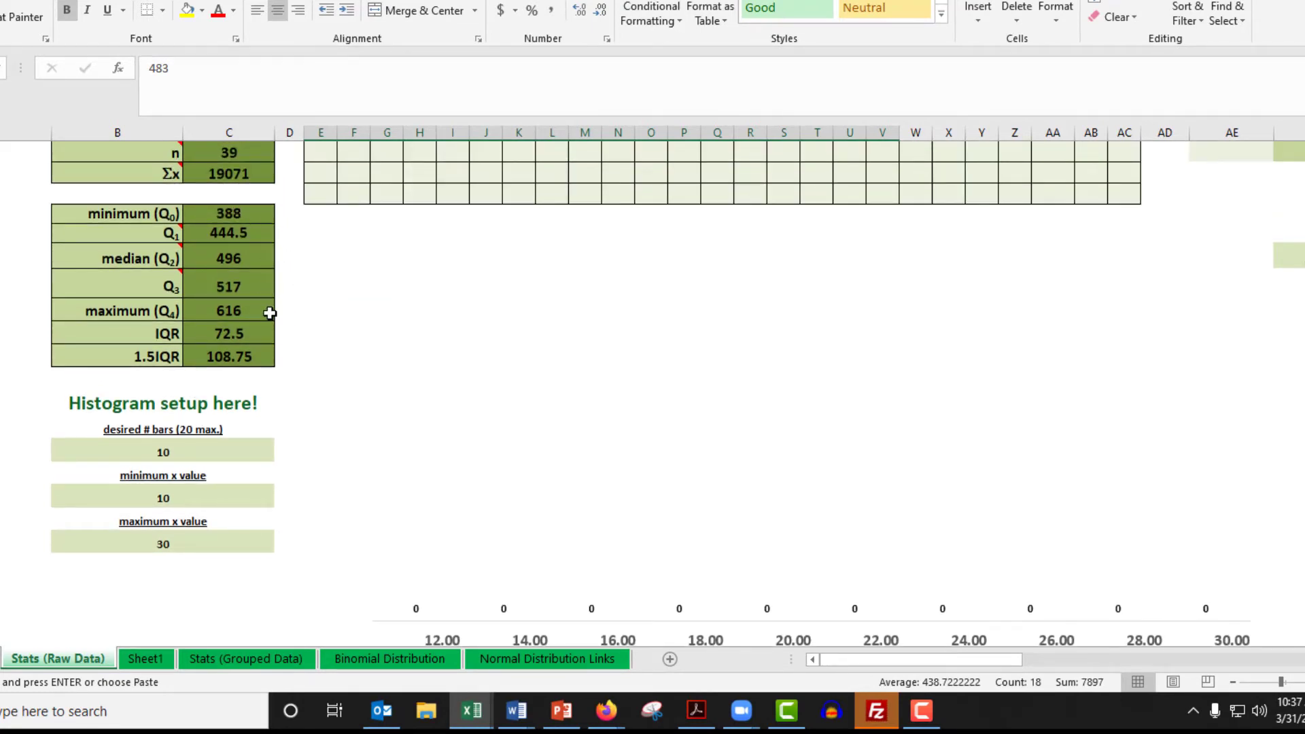
pyautogui.click(172, 503)
pyautogui.moveTo(563, 726)
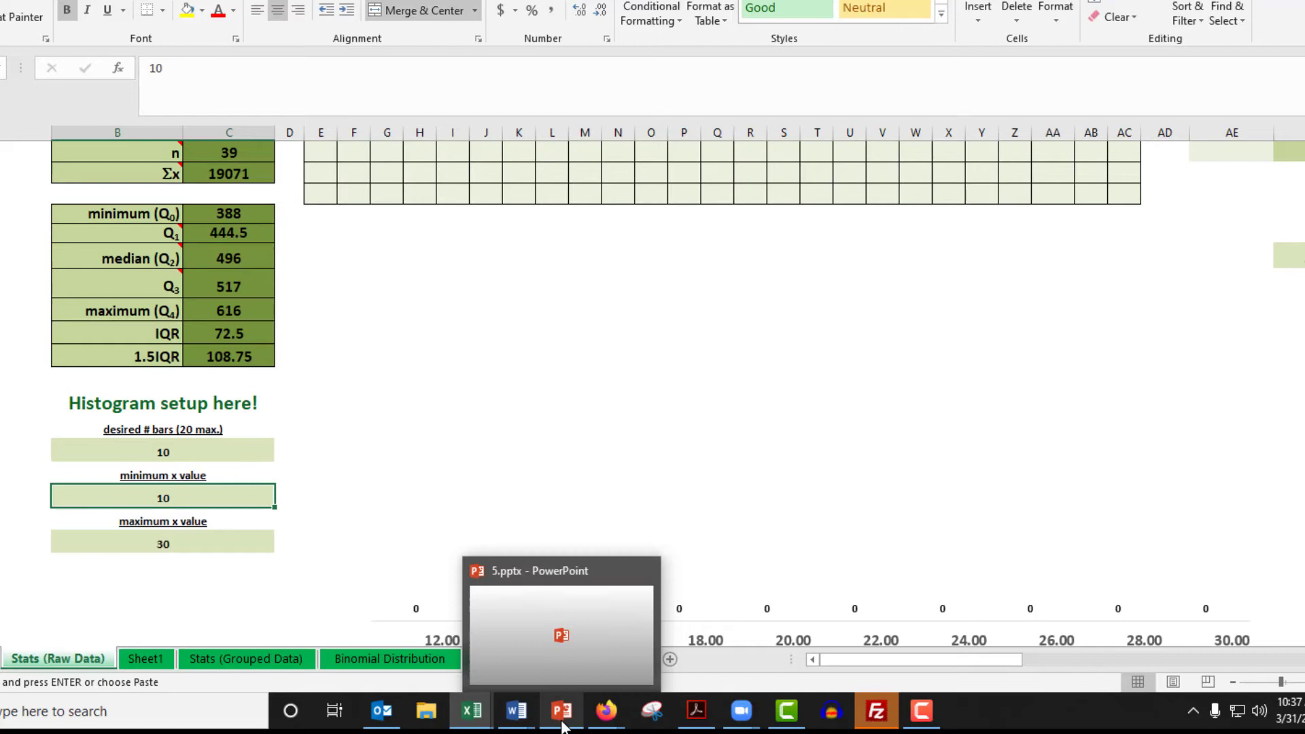
pyautogui.write('350')
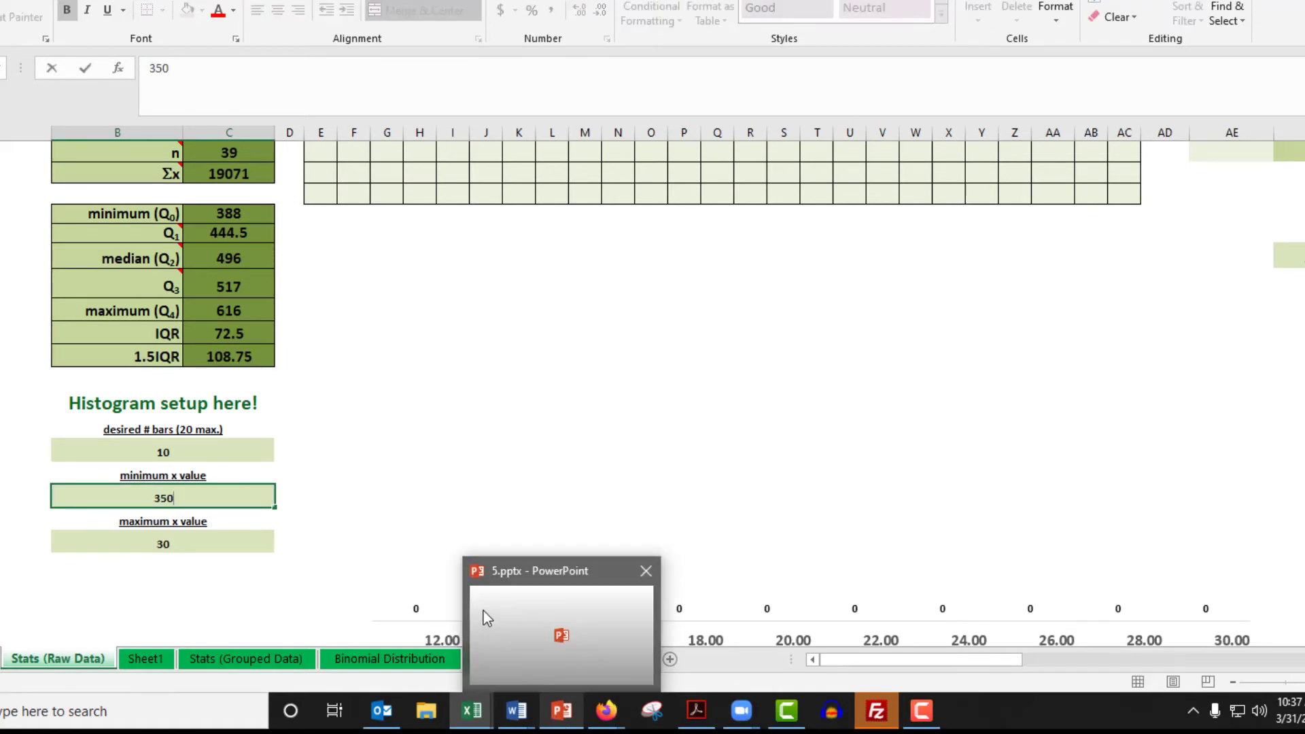
pyautogui.press('Return')
pyautogui.write('650')
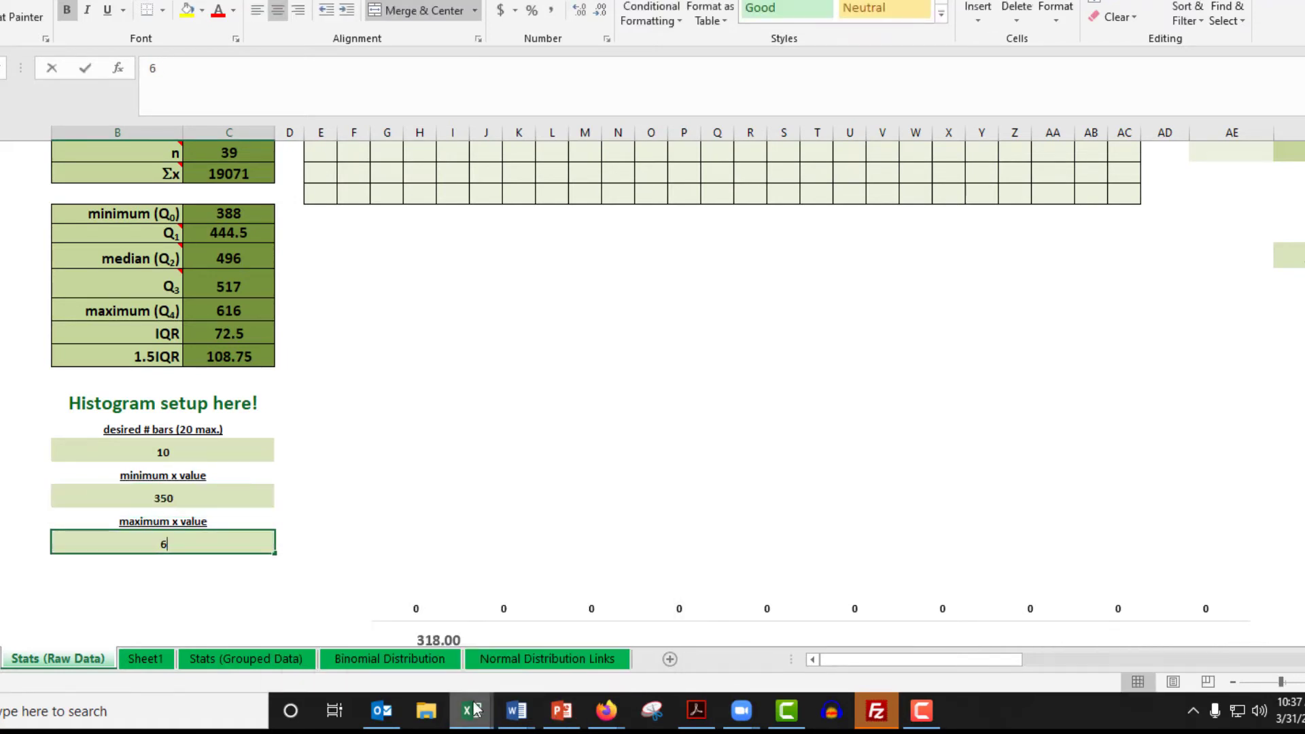
pyautogui.click(367, 432)
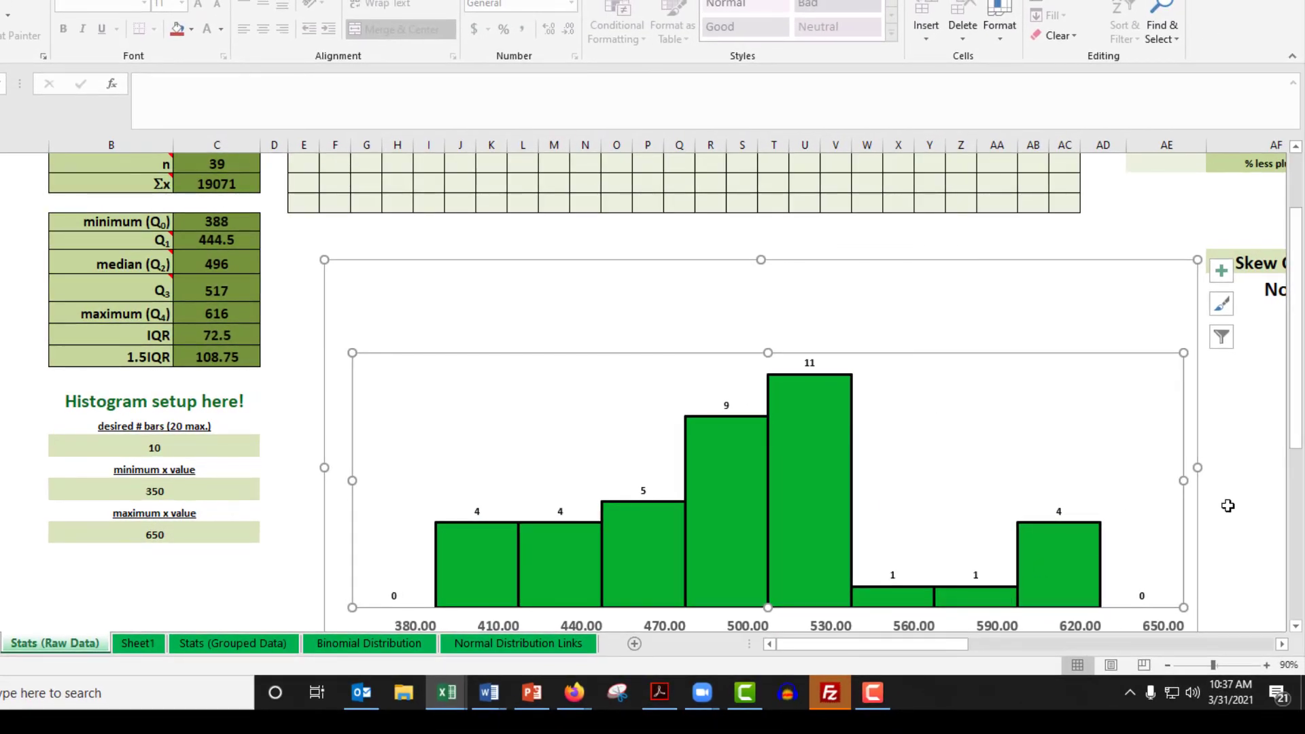
pyautogui.scroll(-2, 1228, 505)
pyautogui.scroll(1, 1040, 559)
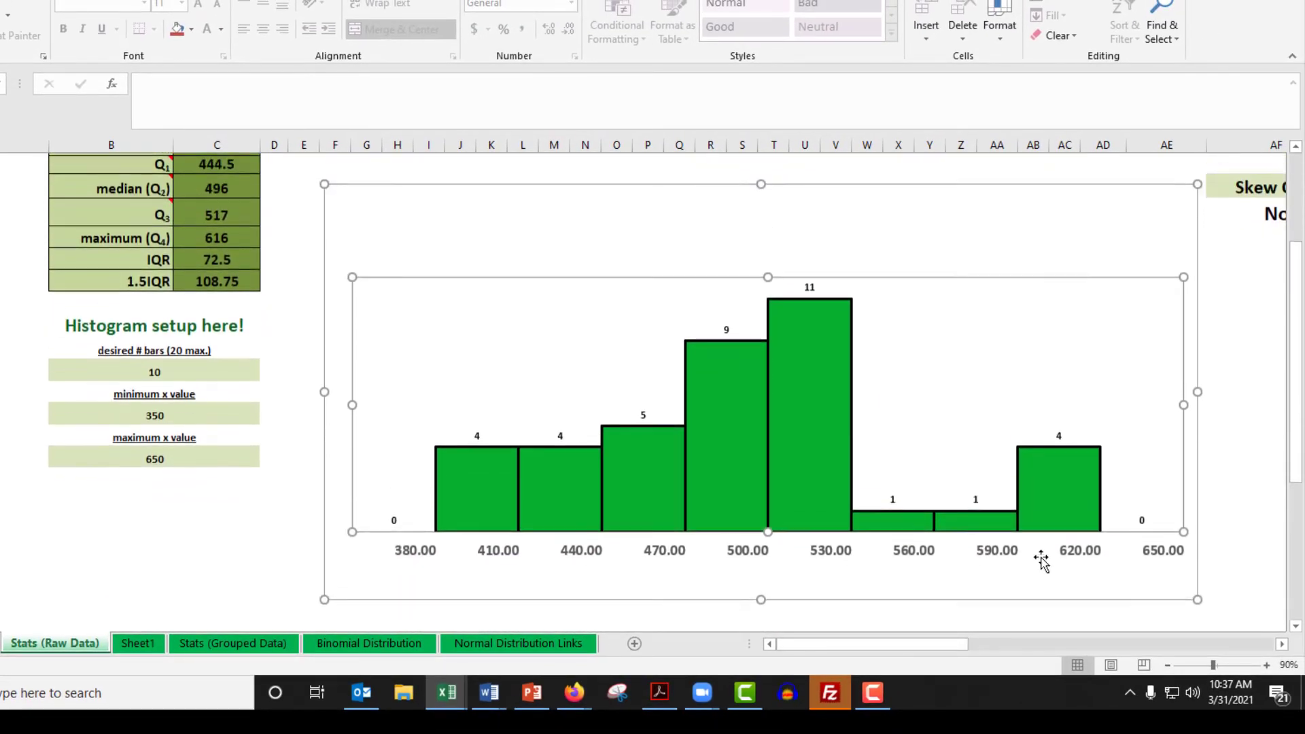
pyautogui.moveTo(840, 644); pyautogui.dragTo(853, 646)
pyautogui.click(1201, 386)
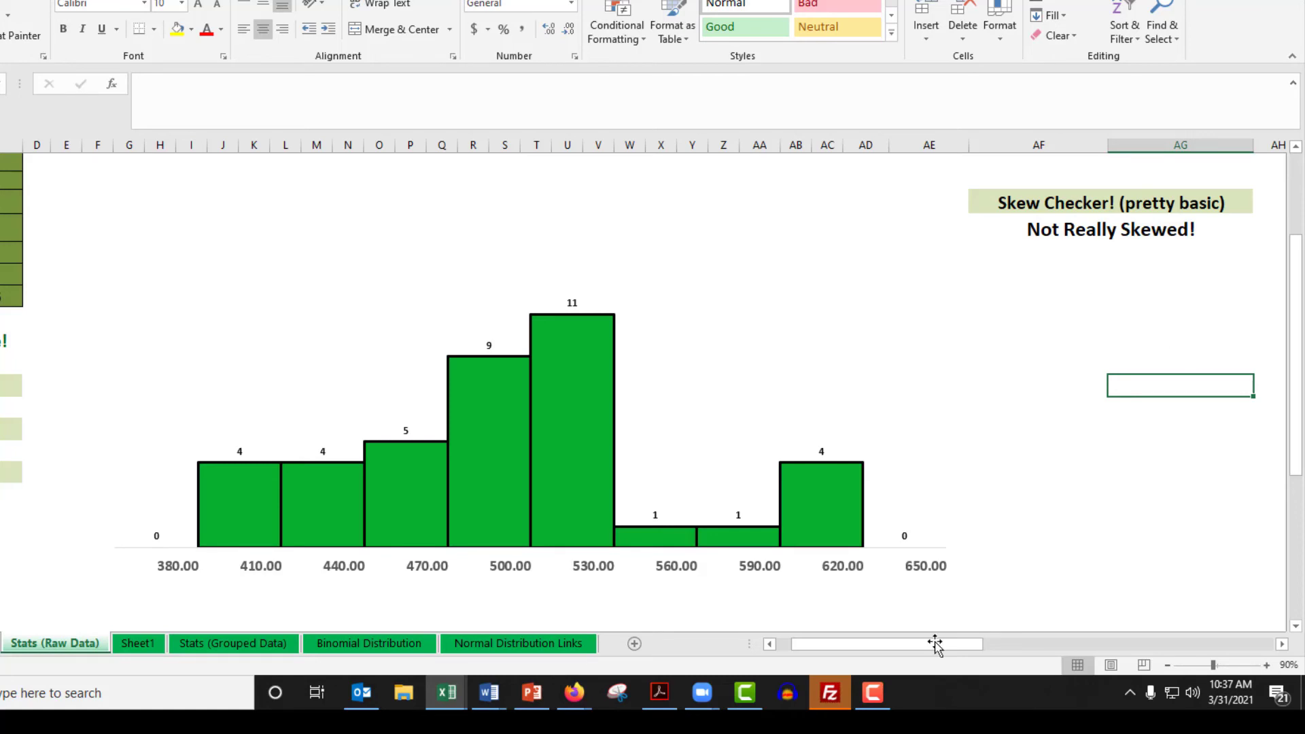
pyautogui.moveTo(850, 644); pyautogui.dragTo(835, 644)
pyautogui.click(253, 384)
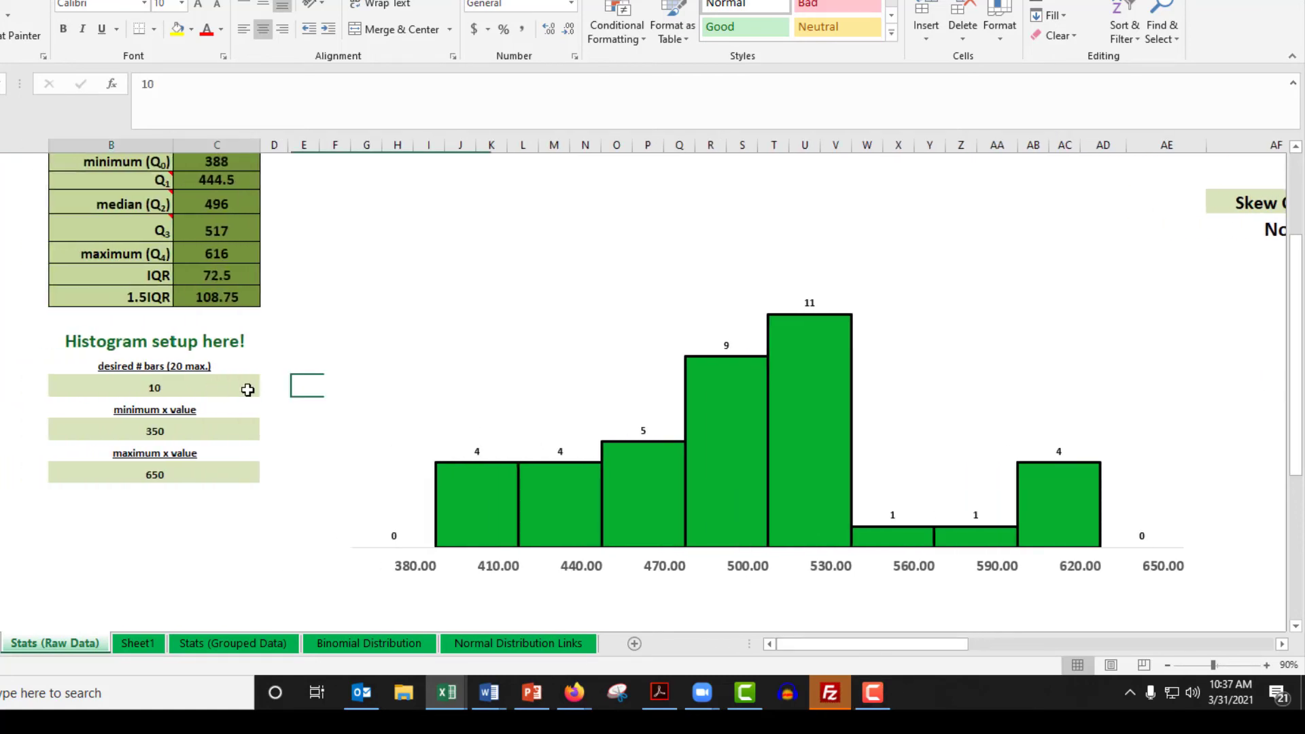
pyautogui.write('15')
pyautogui.click(216, 419)
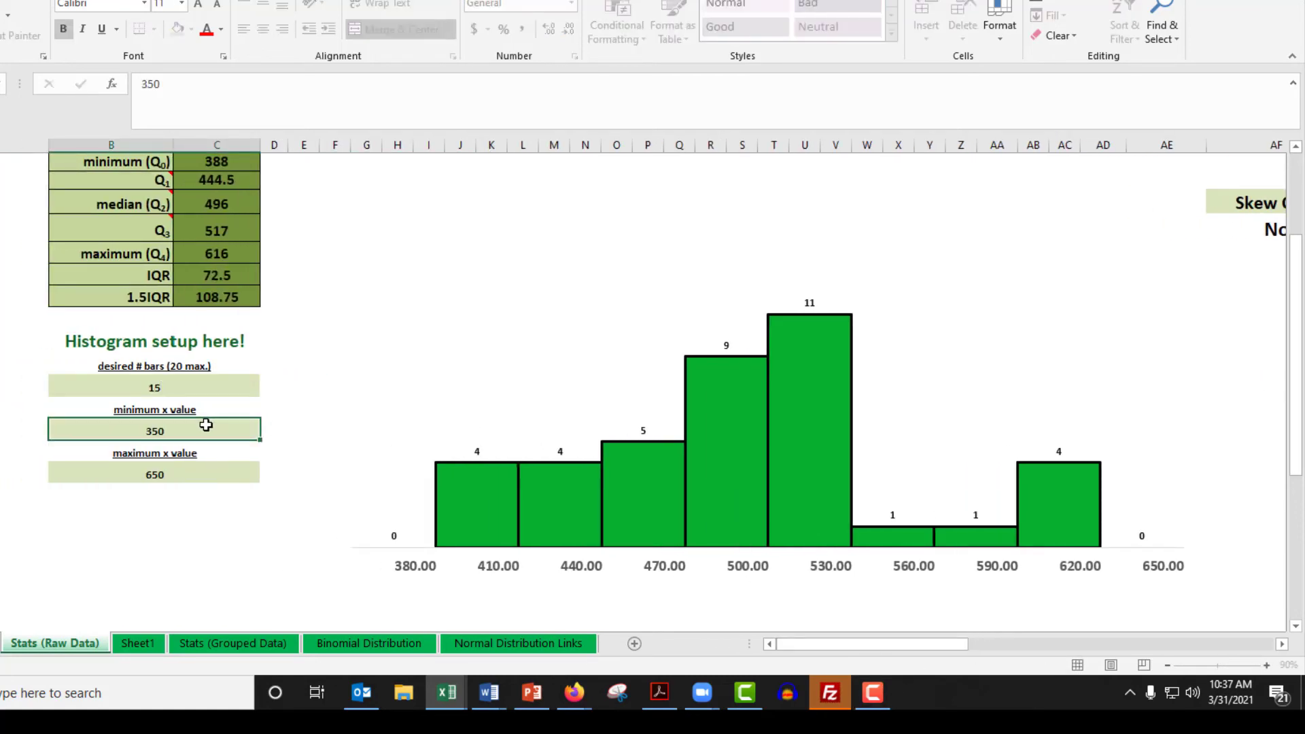
pyautogui.click(187, 383)
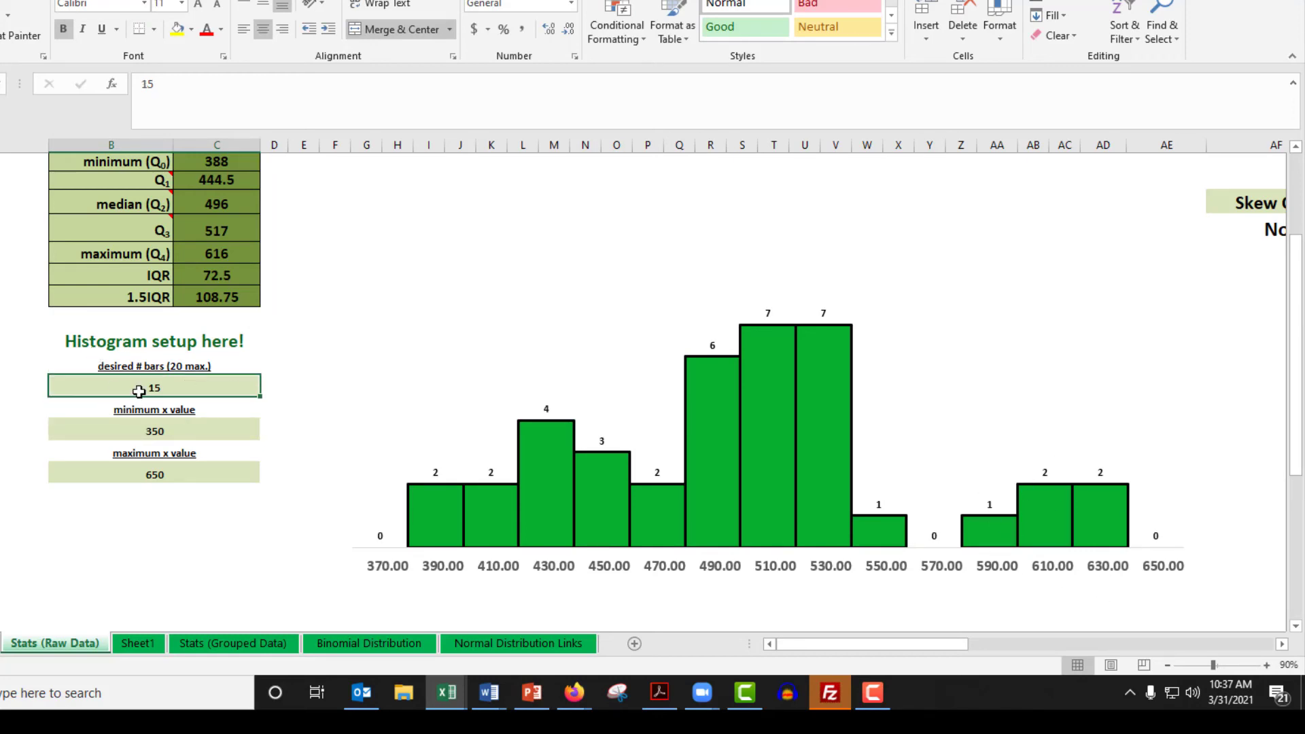
pyautogui.write('8')
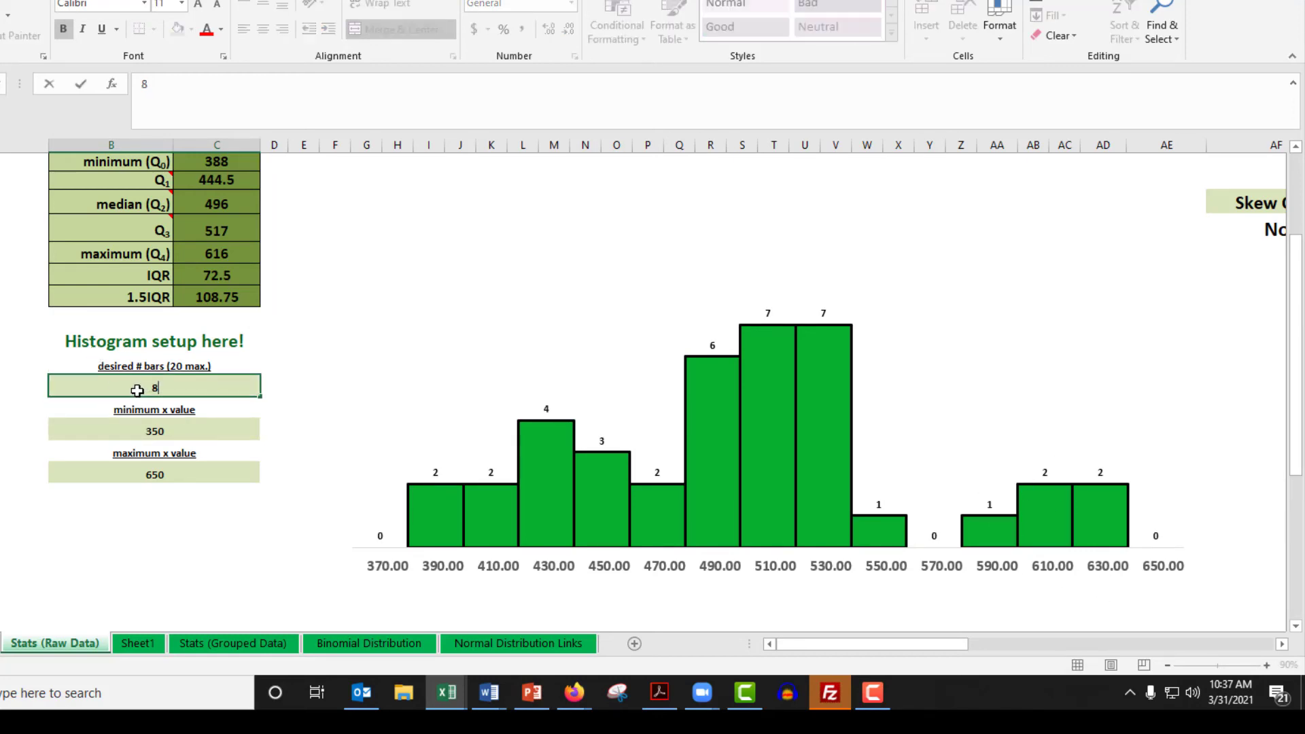
pyautogui.click(144, 427)
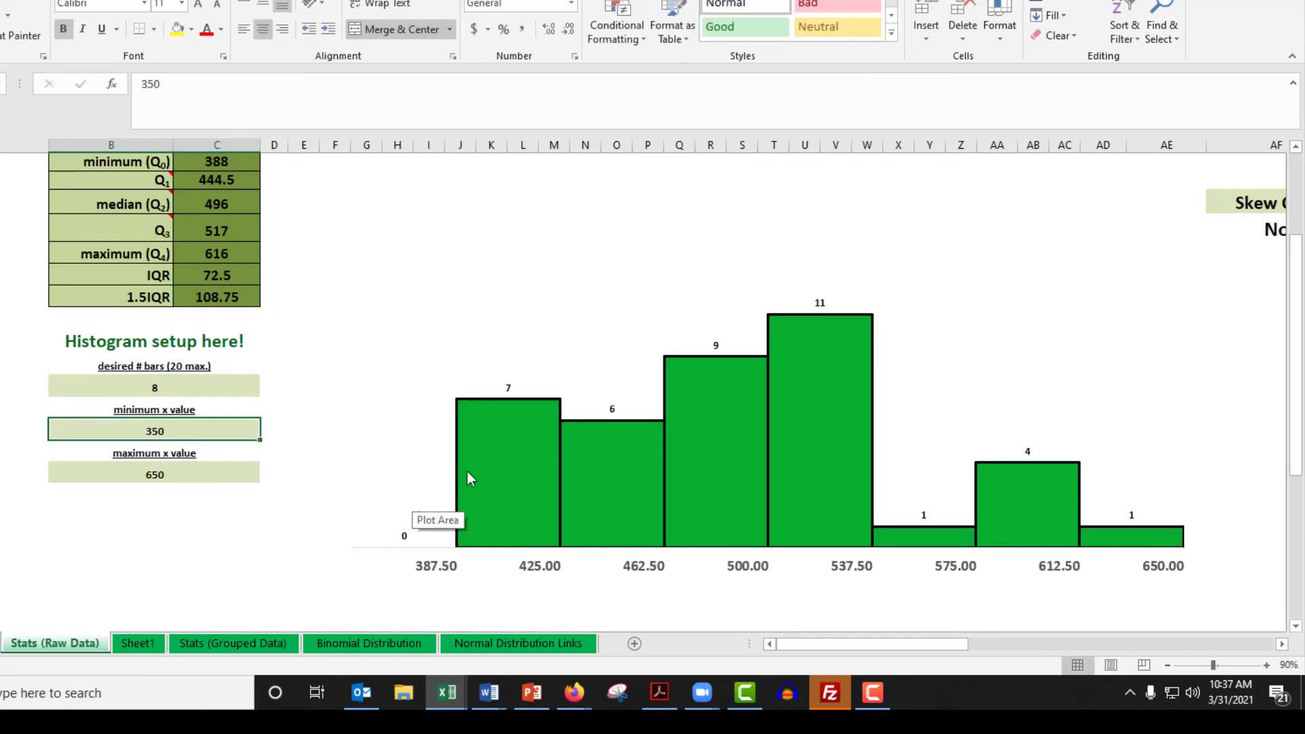
pyautogui.click(160, 388)
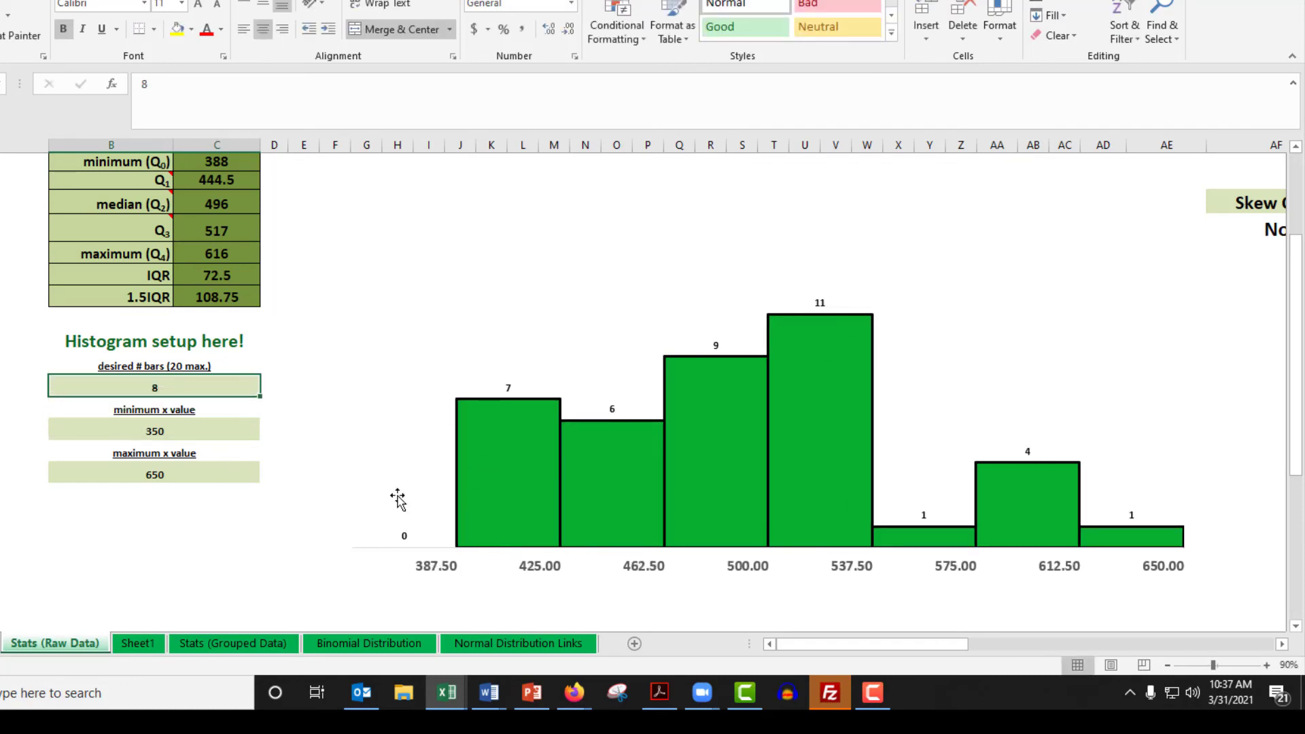
pyautogui.write('10')
pyautogui.press('Return')
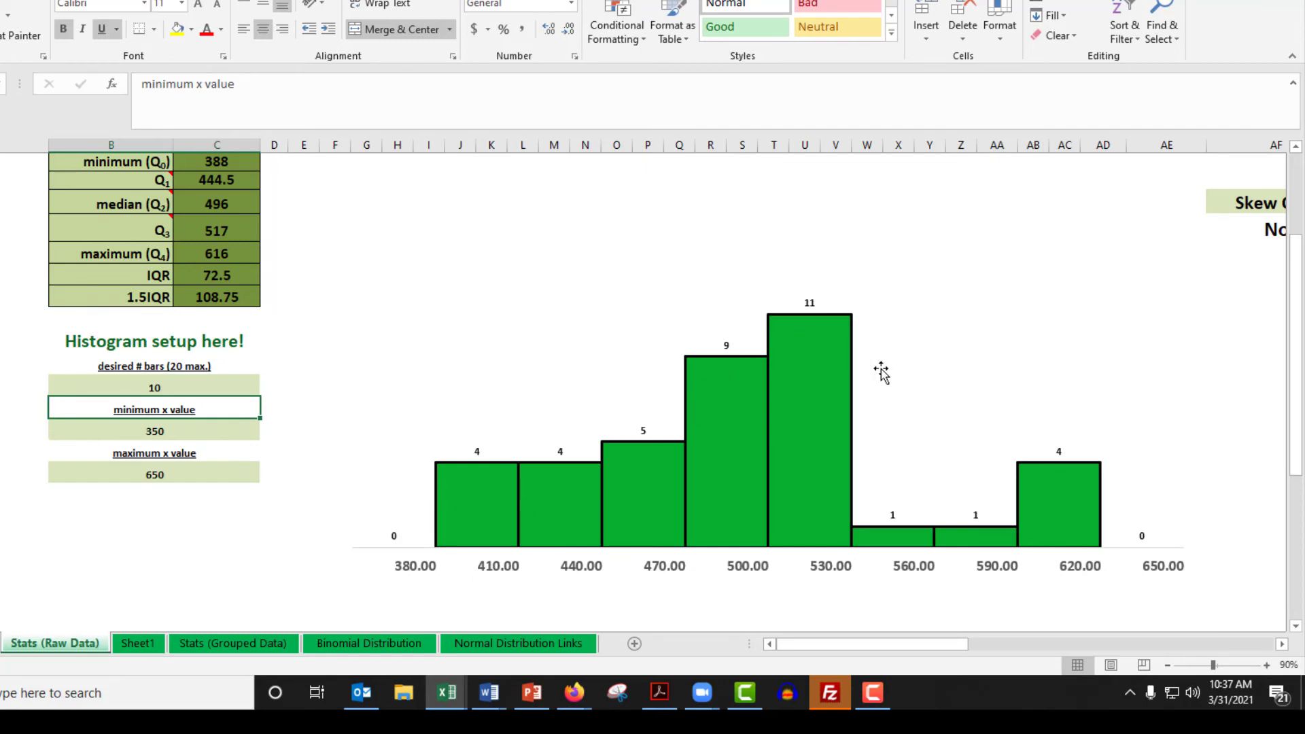
pyautogui.moveTo(1081, 533)
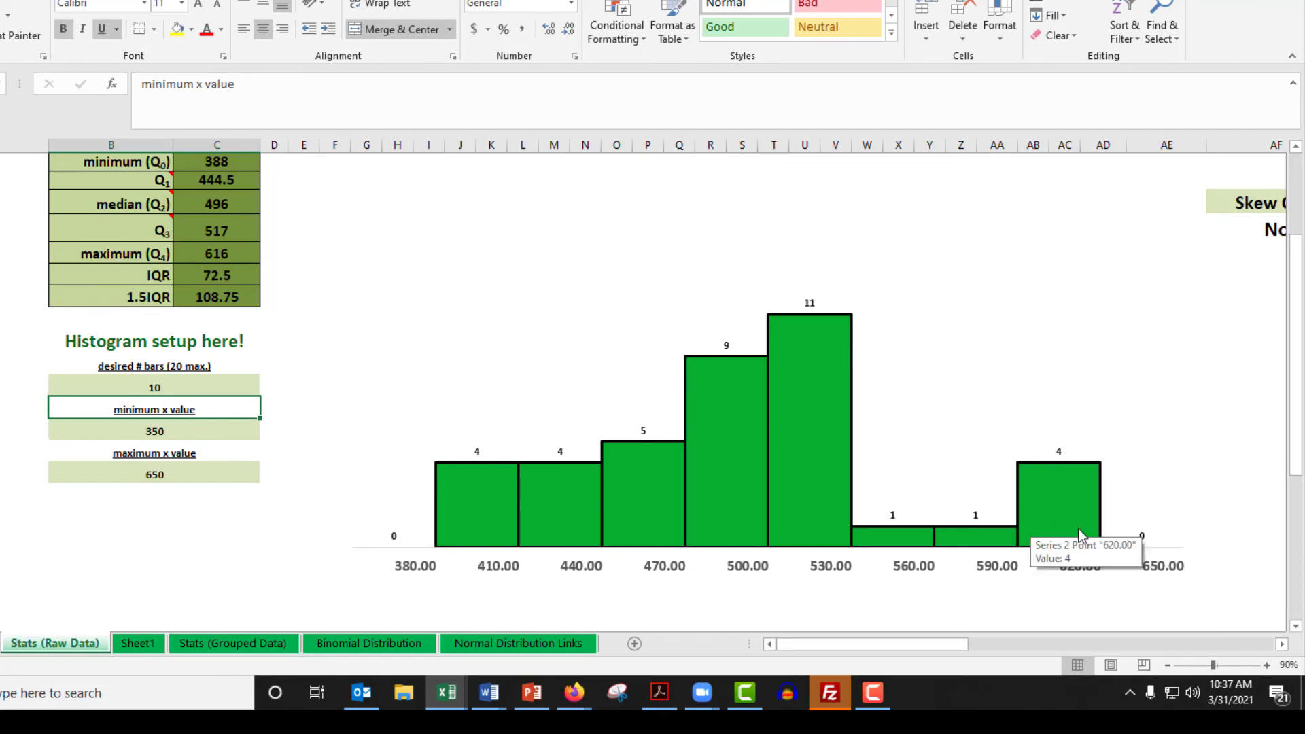
pyautogui.click(143, 389)
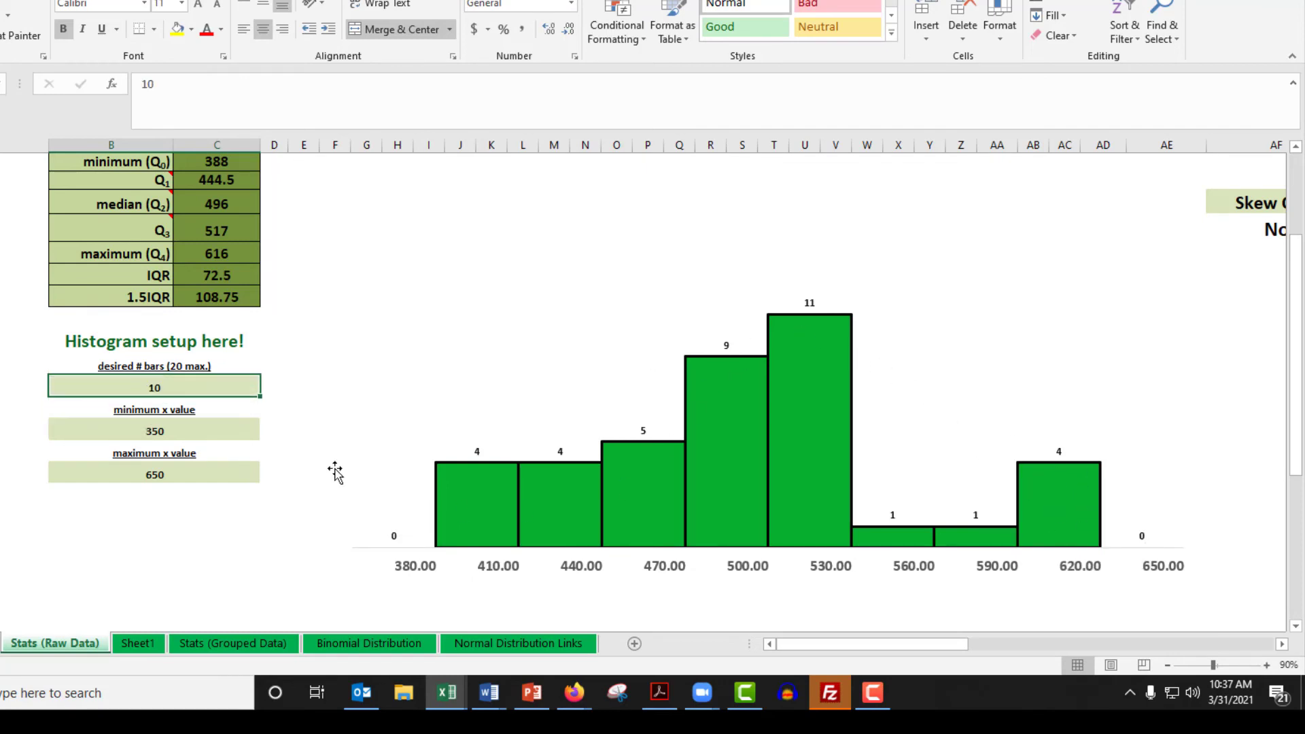
pyautogui.write('20')
pyautogui.click(226, 429)
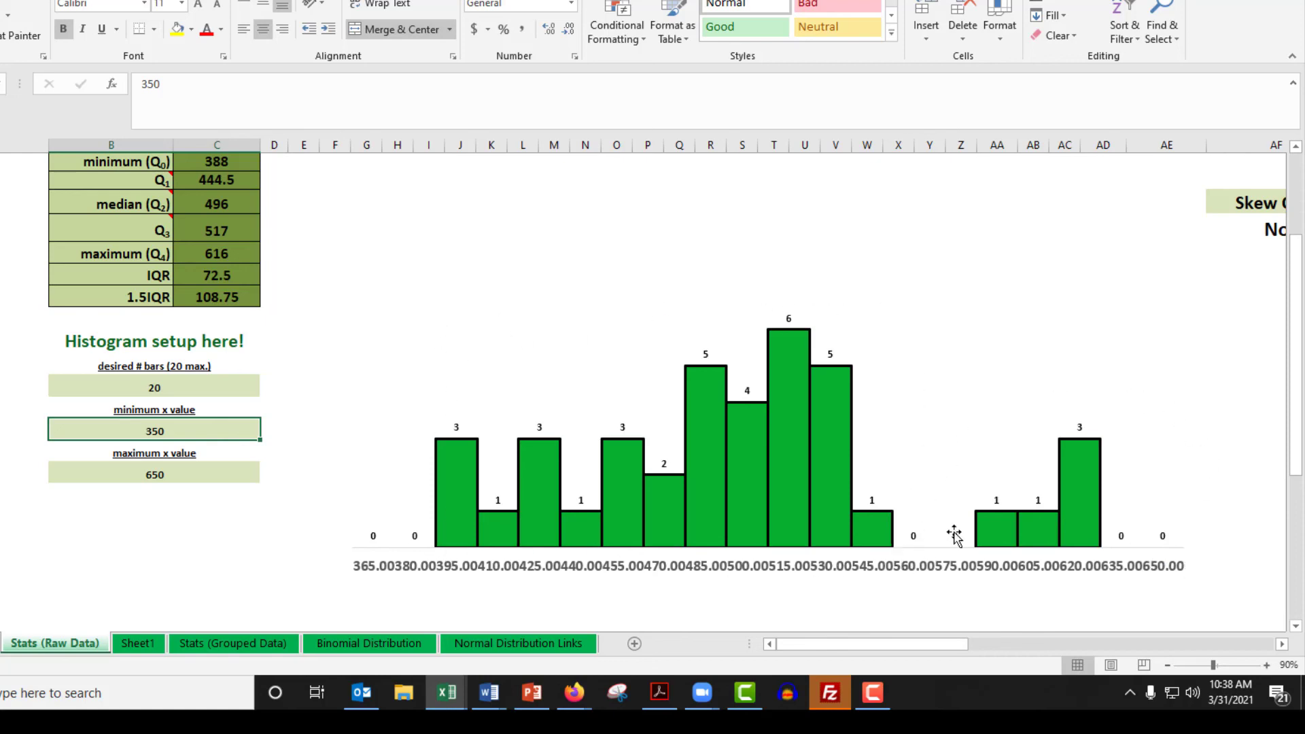
pyautogui.click(205, 381)
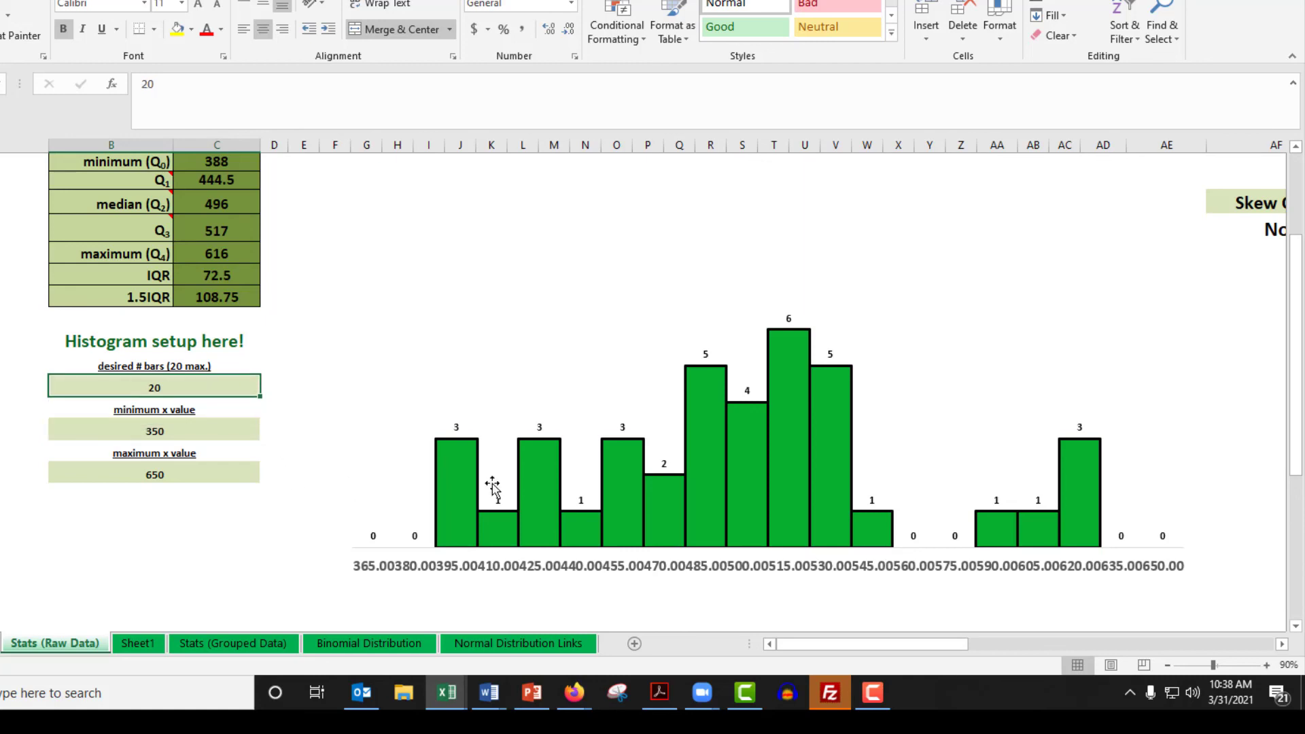
pyautogui.write('12')
pyautogui.press('Return')
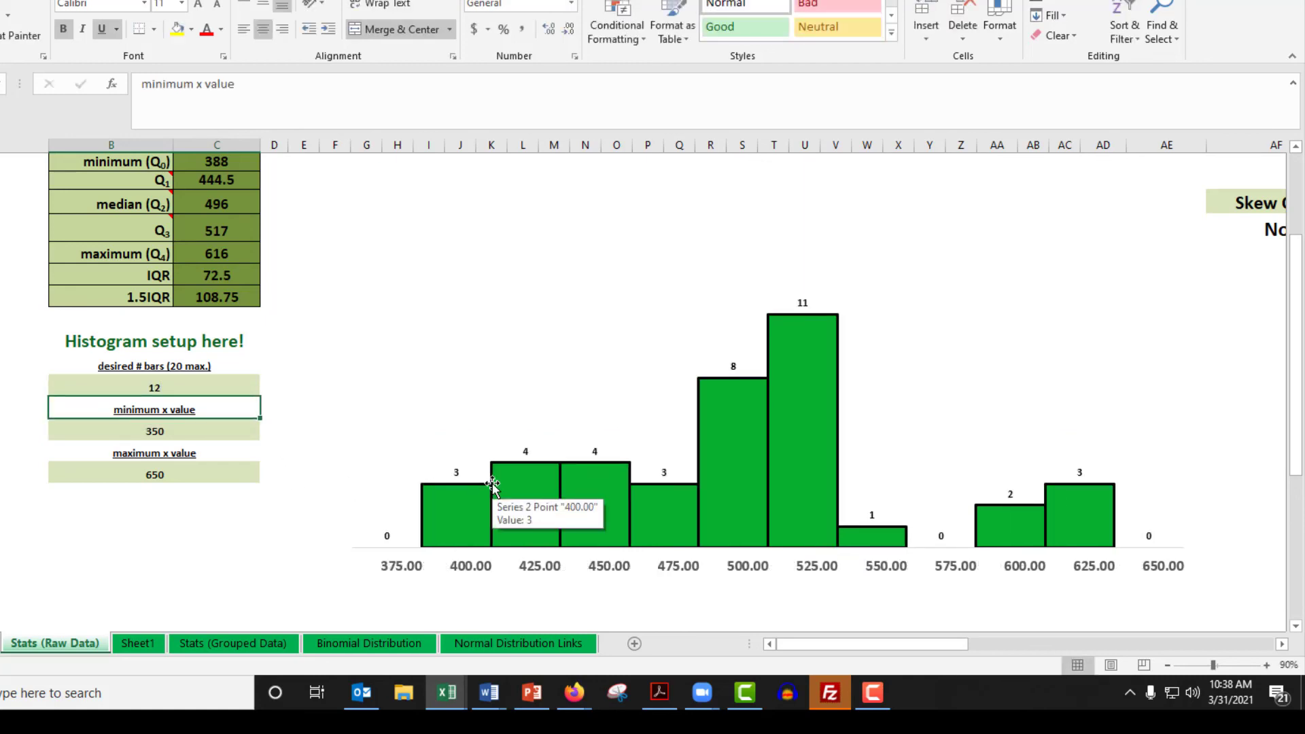
pyautogui.click(551, 645)
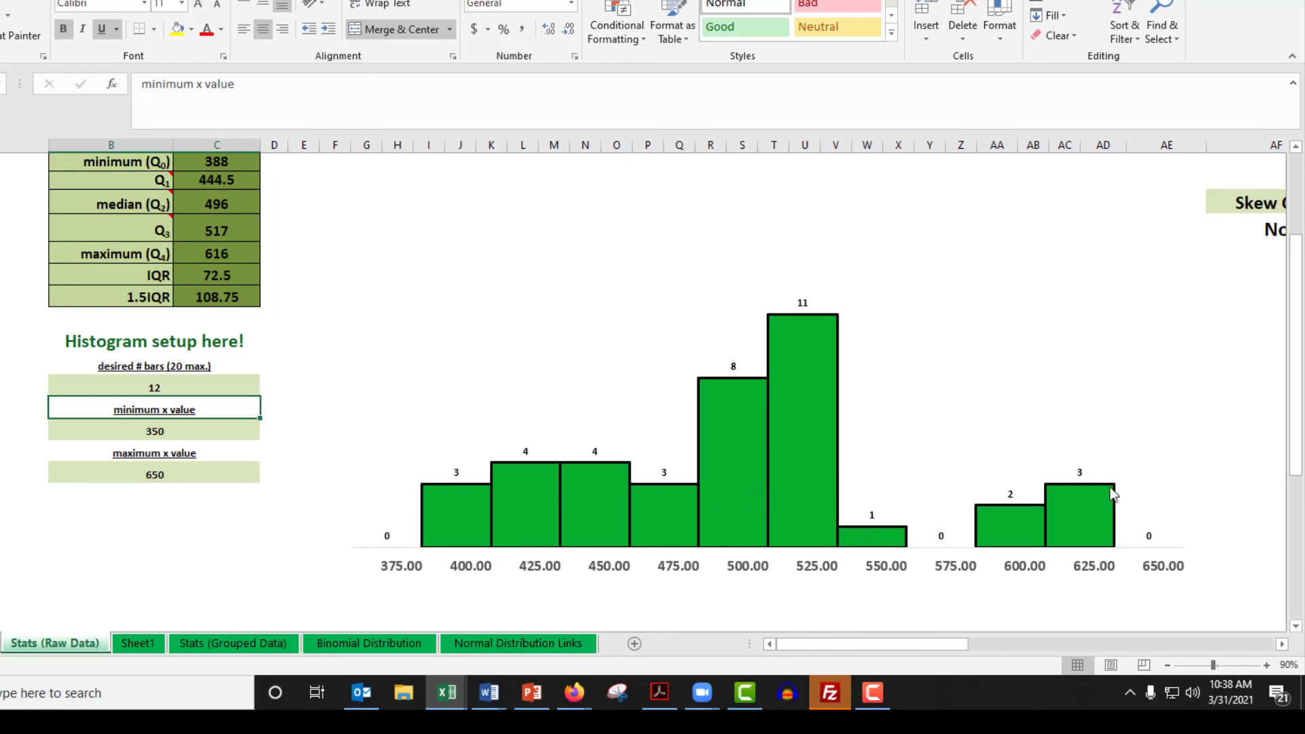
pyautogui.scroll(2, 407, 367)
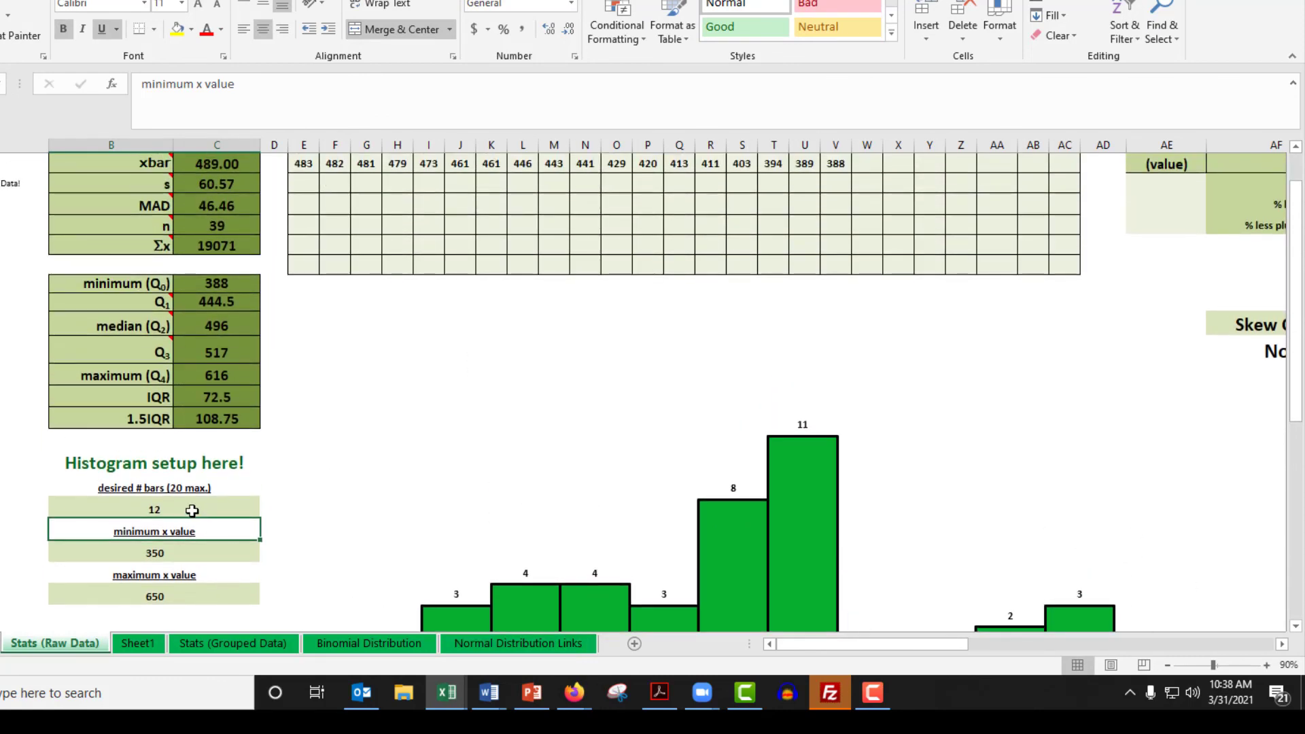
pyautogui.click(187, 507)
pyautogui.write('10')
pyautogui.press('Return')
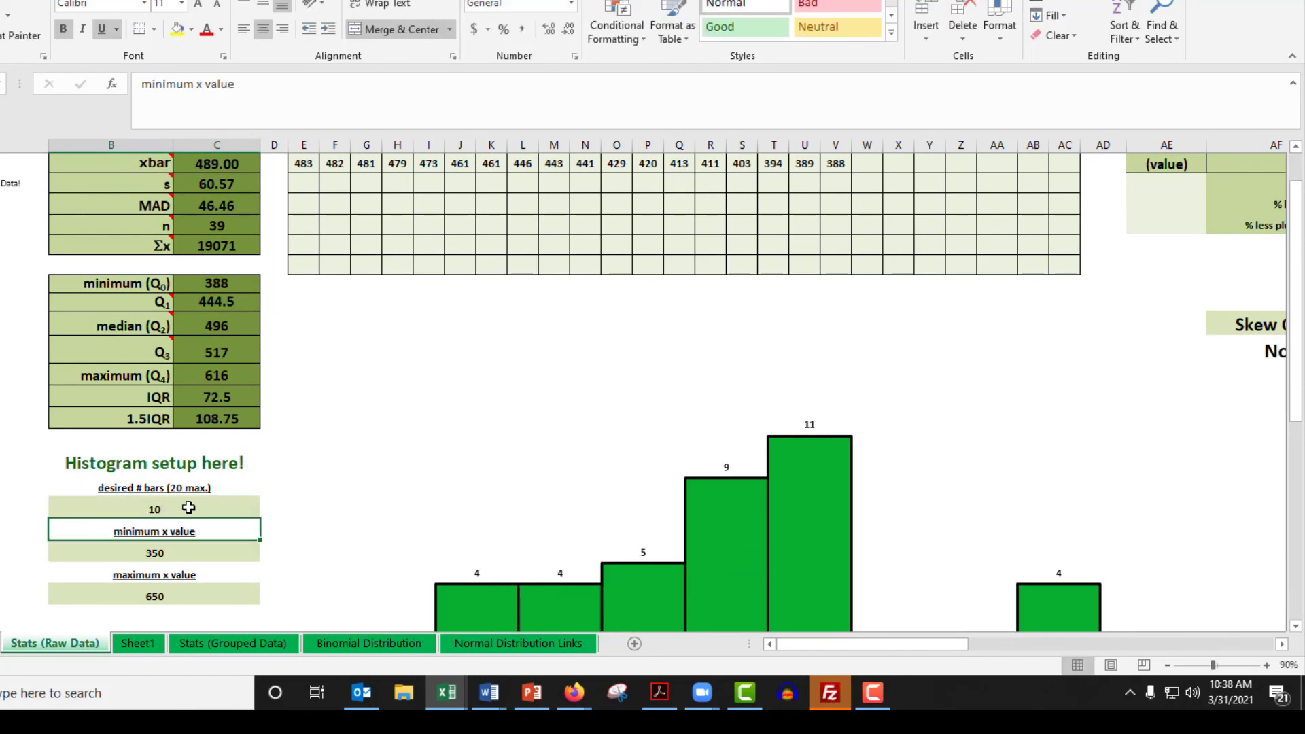
pyautogui.scroll(-3, 642, 443)
pyautogui.moveTo(642, 445)
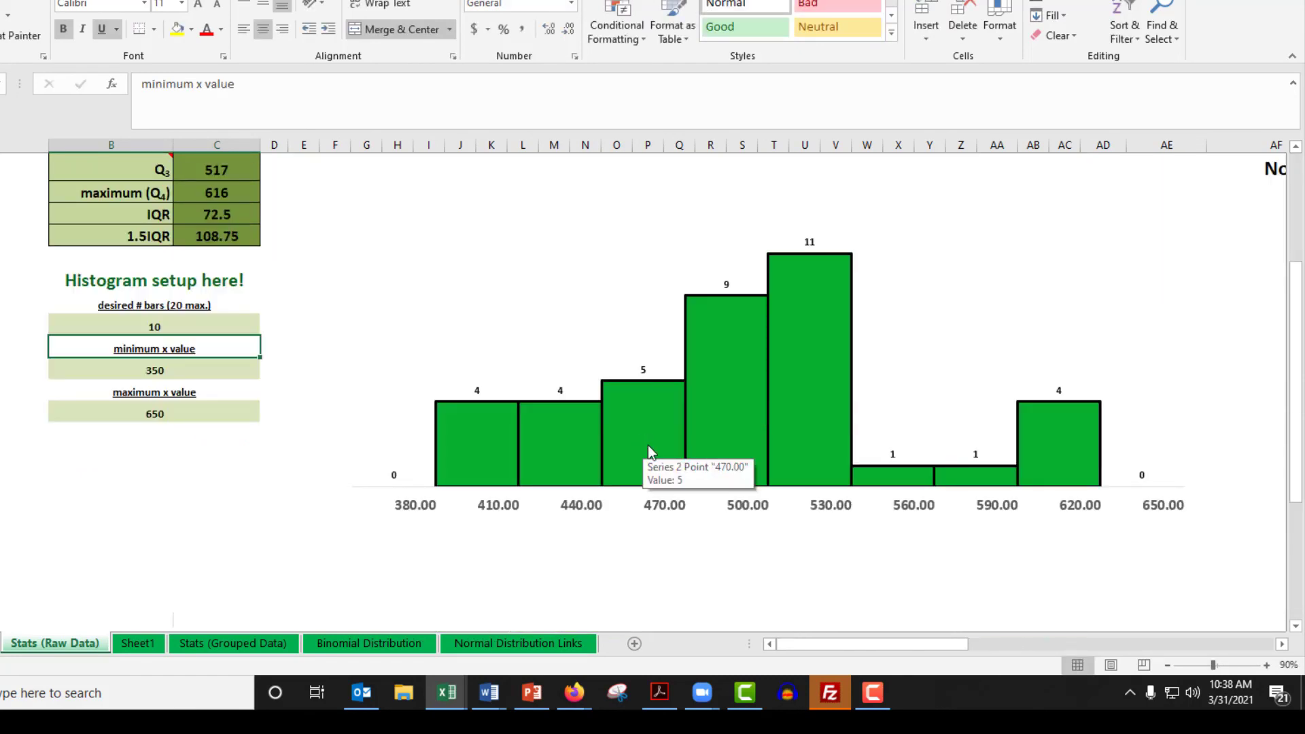
pyautogui.click(153, 324)
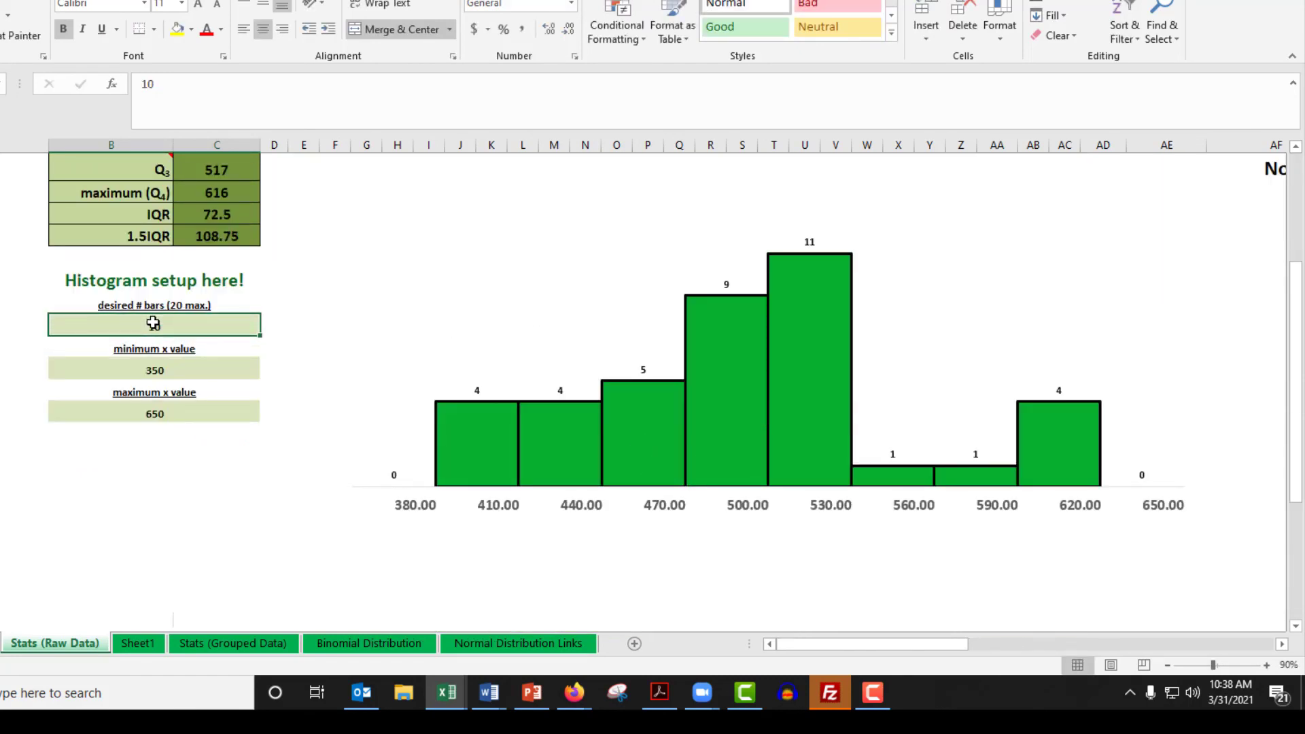